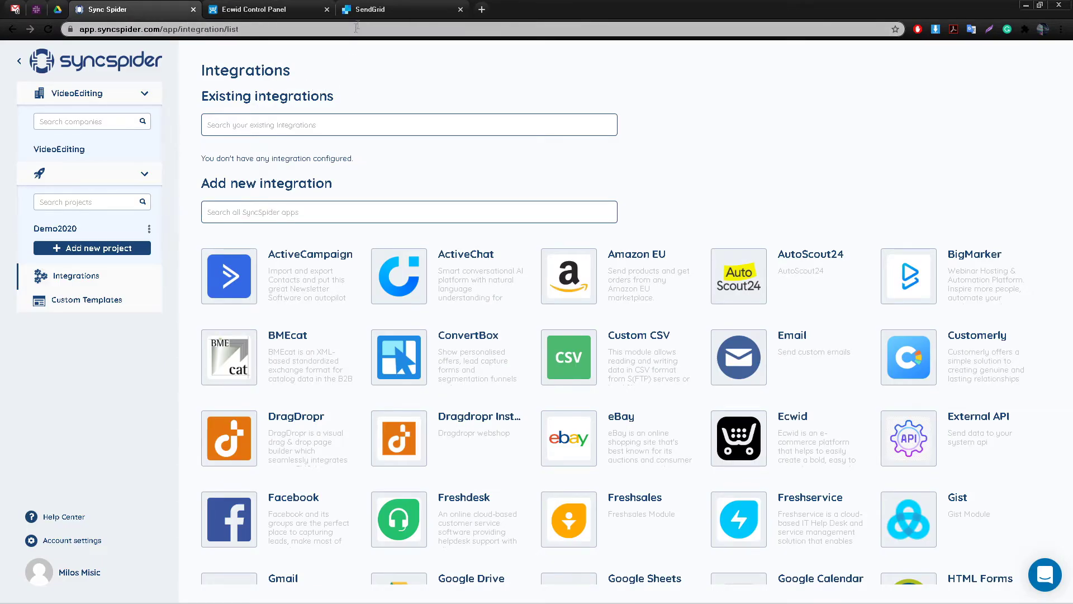
# Step: Add an Ecwid integration named "ECommerce Source" and complete its setup by logging in to Ecwid
pyautogui.click(368, 17)
pyautogui.click(167, 9)
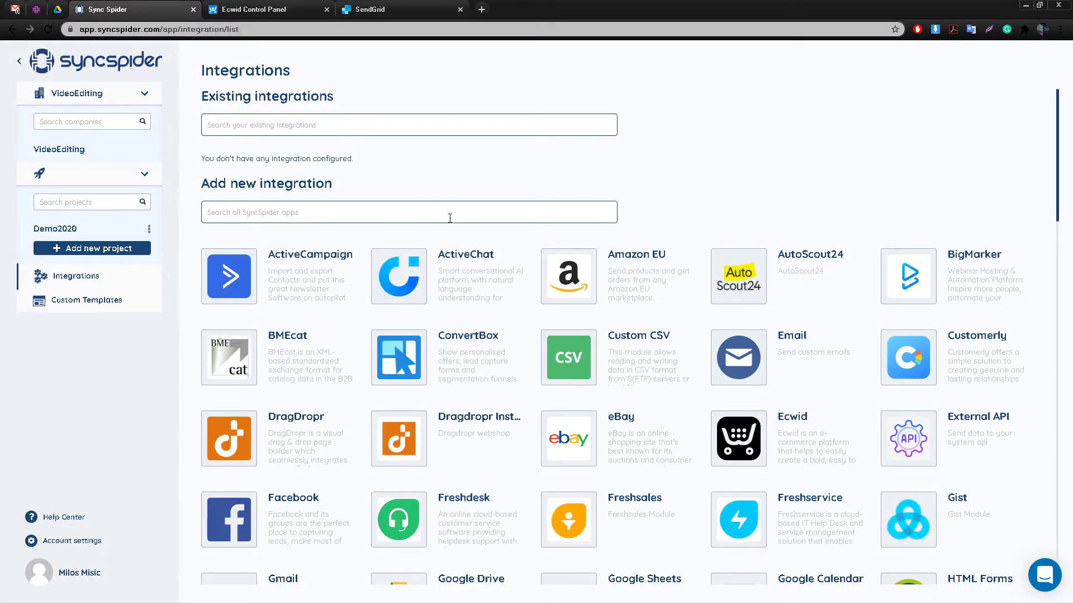
pyautogui.click(450, 218)
pyautogui.write('ec')
pyautogui.click(753, 281)
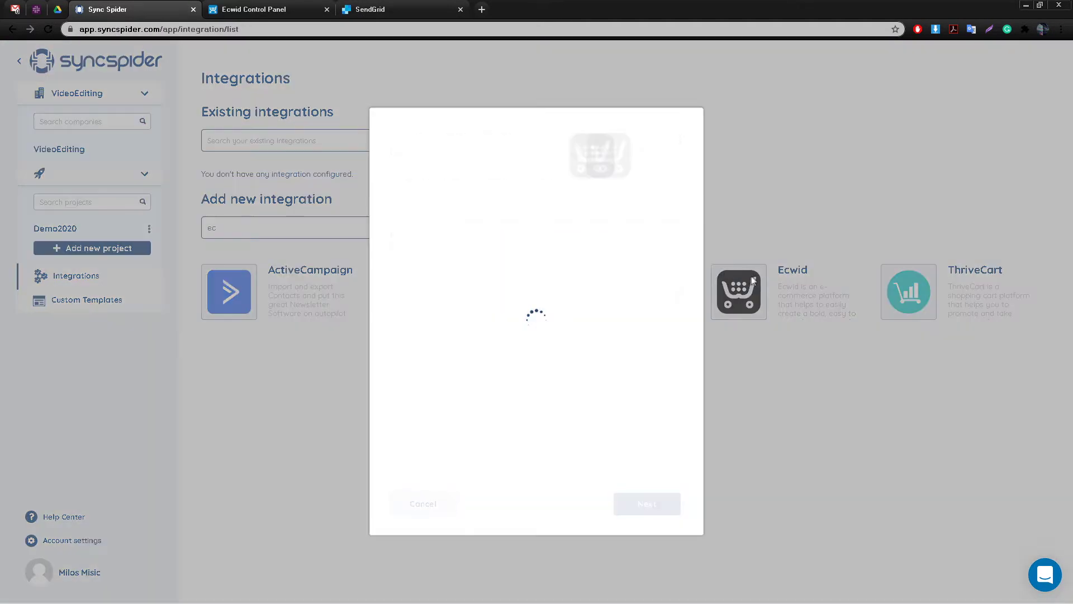
pyautogui.click(505, 207)
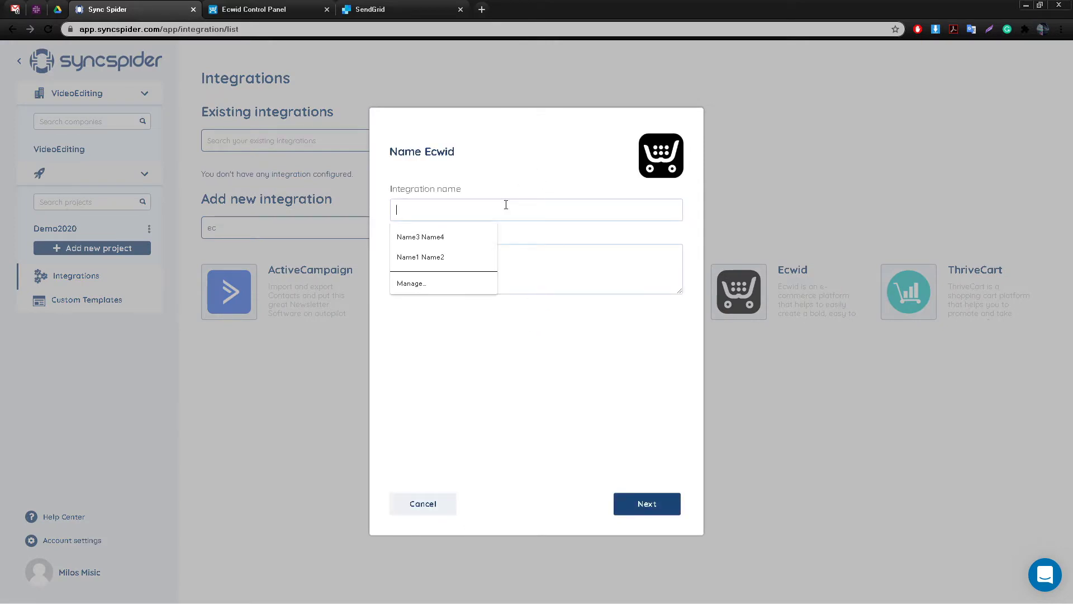
pyautogui.write('ECommerce Source')
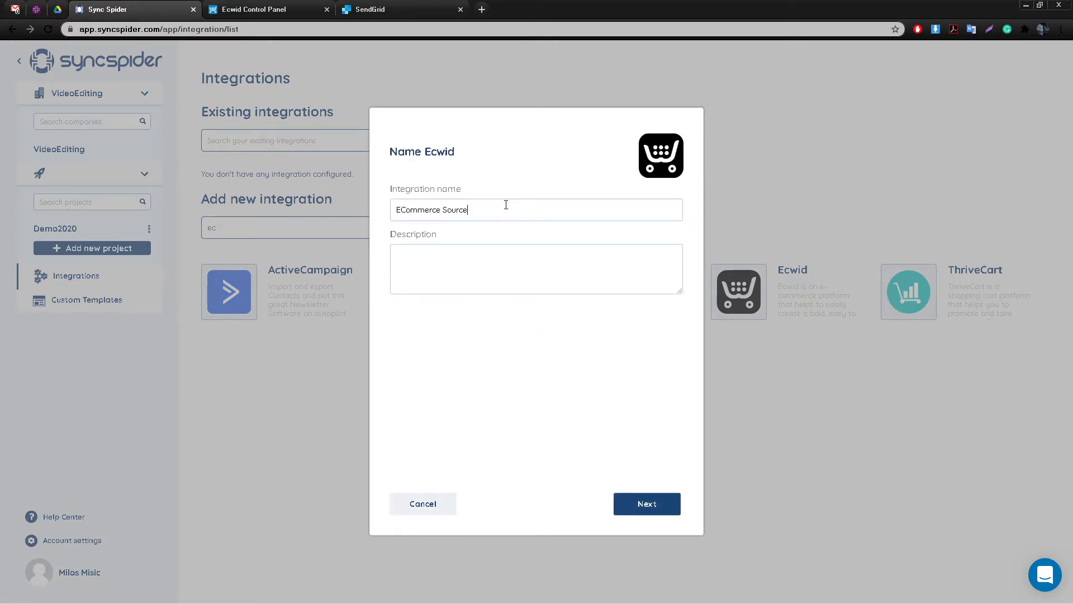
pyautogui.click(646, 510)
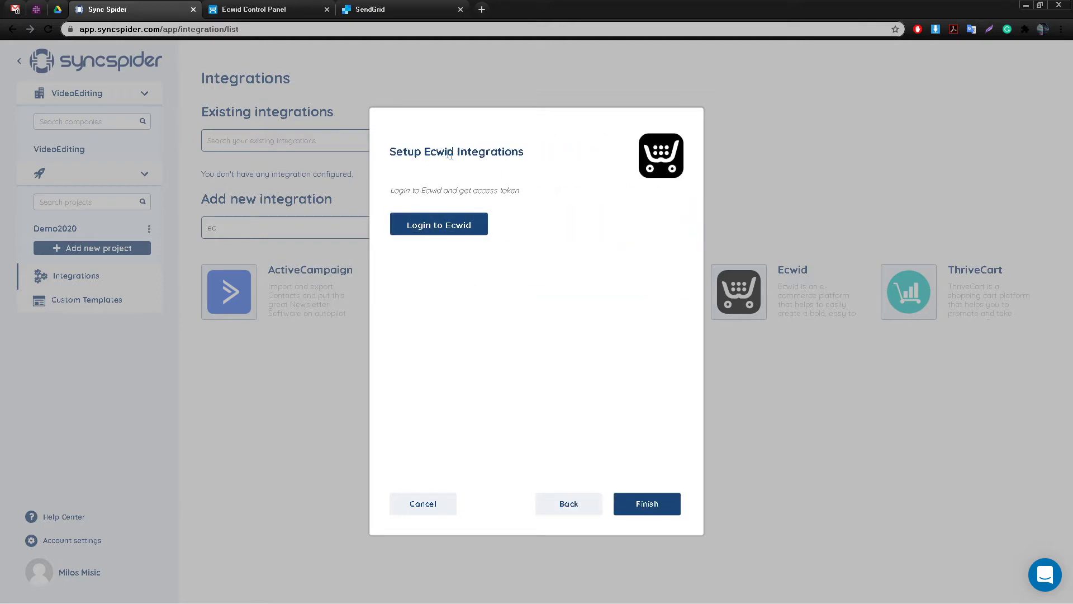
pyautogui.click(458, 225)
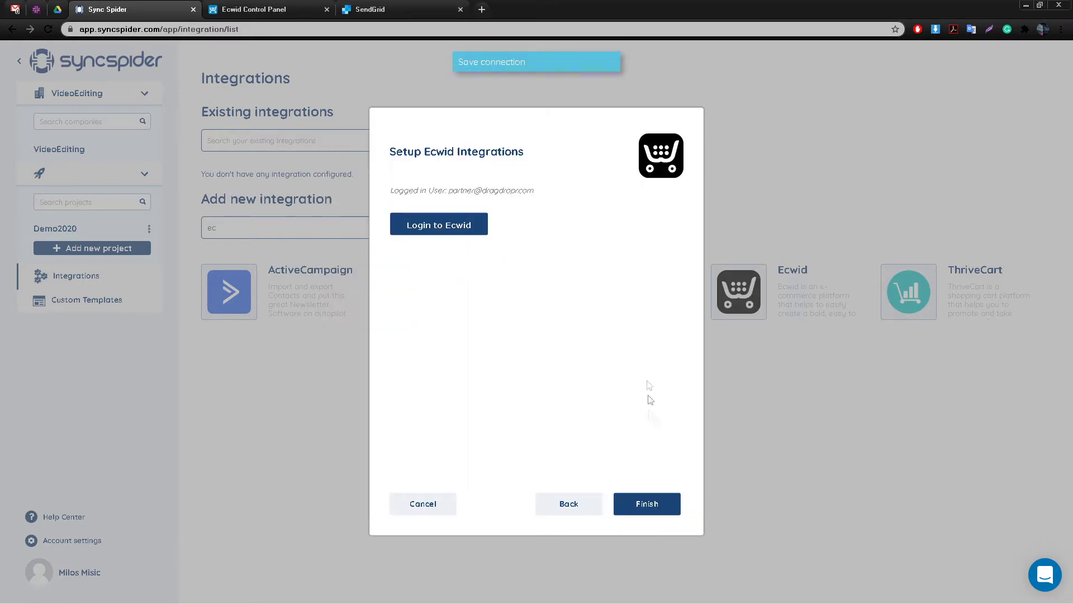
pyautogui.click(649, 504)
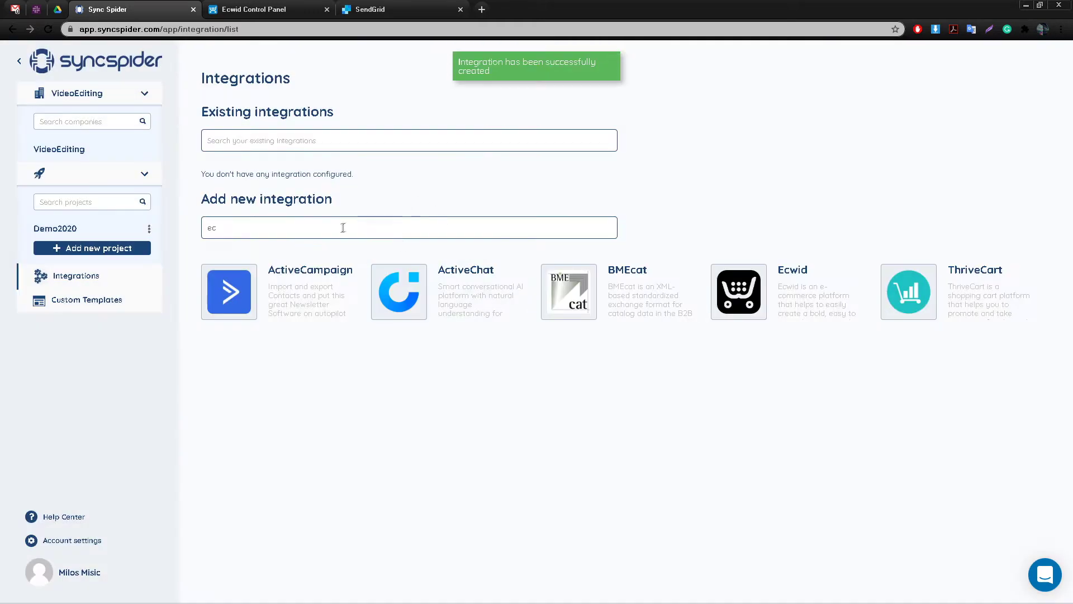
# Step: Start a new SendGrid integration, name it "Email Infrastructure Target", and continue to its setup
pyautogui.moveTo(246, 291); pyautogui.dragTo(197, 291)
pyautogui.write('send')
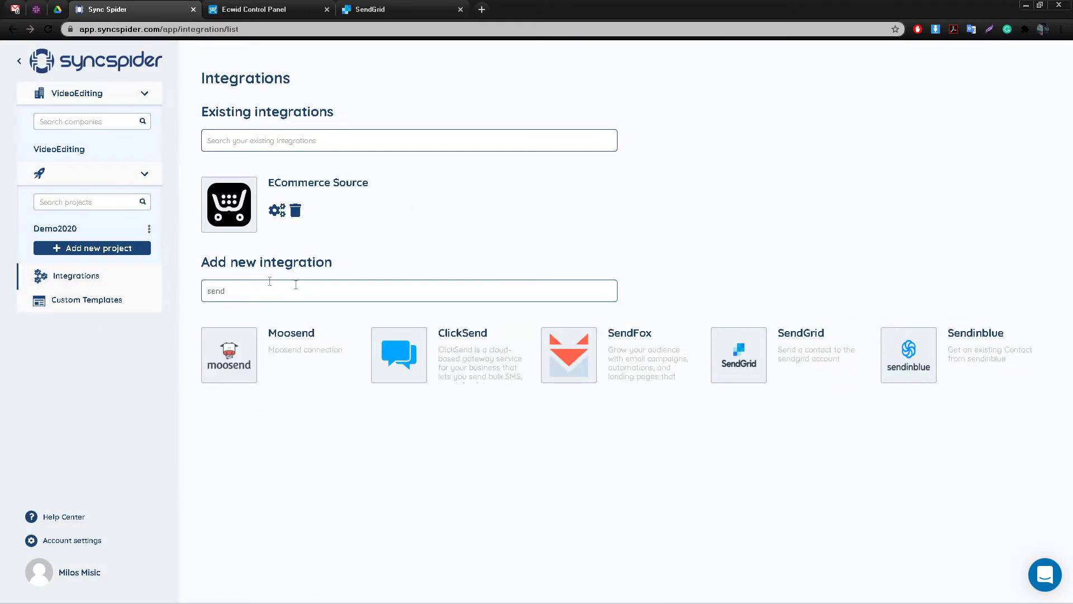
pyautogui.click(749, 351)
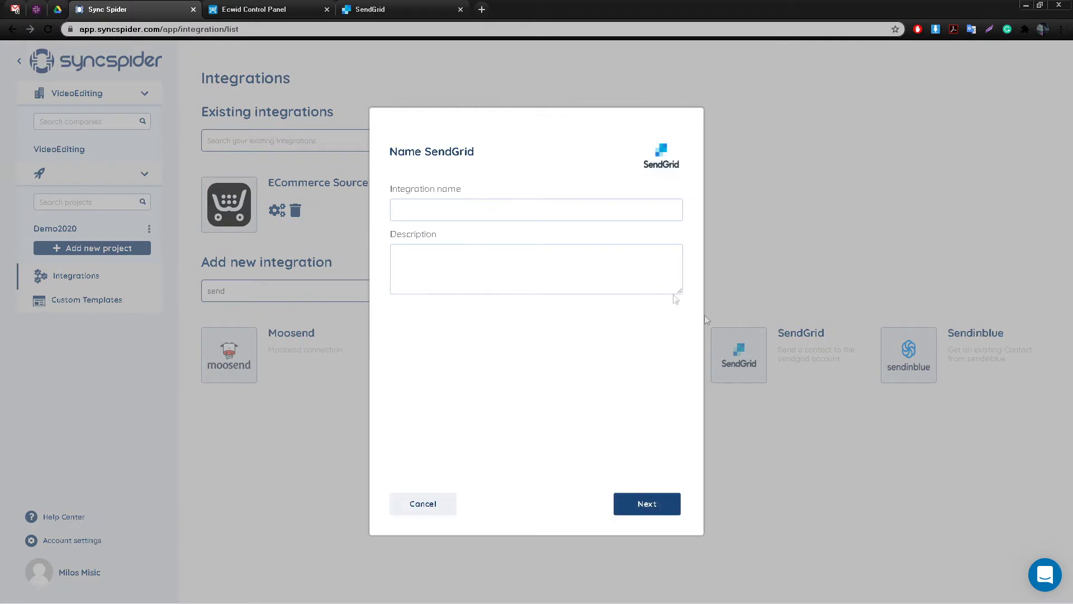
pyautogui.click(560, 211)
pyautogui.write('Email Infrastructure Target')
pyautogui.press('Return')
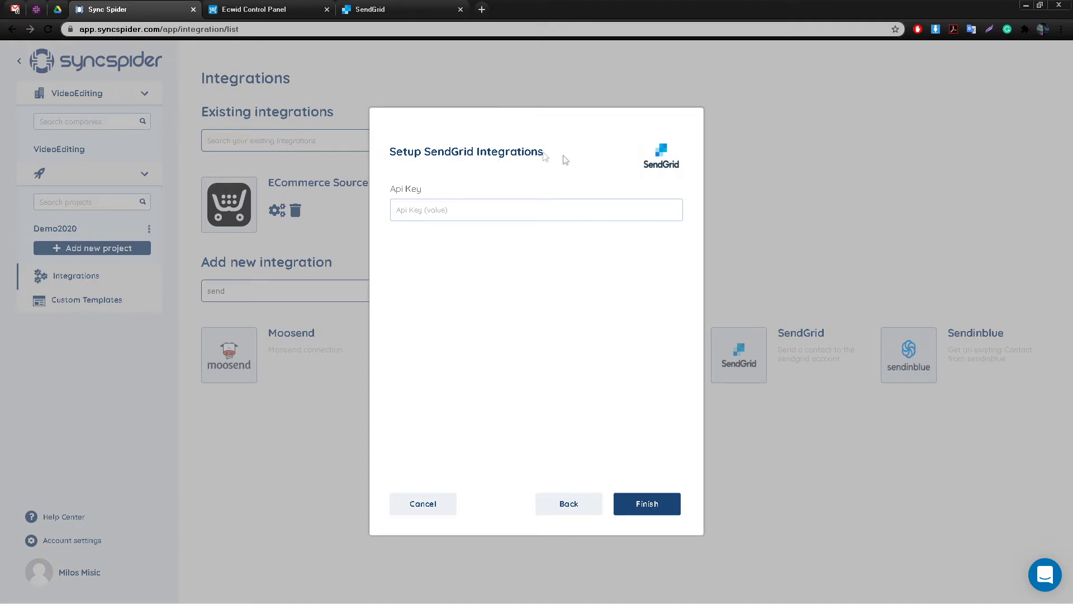
# Step: Switch to SendGrid, open the API Keys settings, and copy the key ID of the SSShowCase entry
pyautogui.click(384, 10)
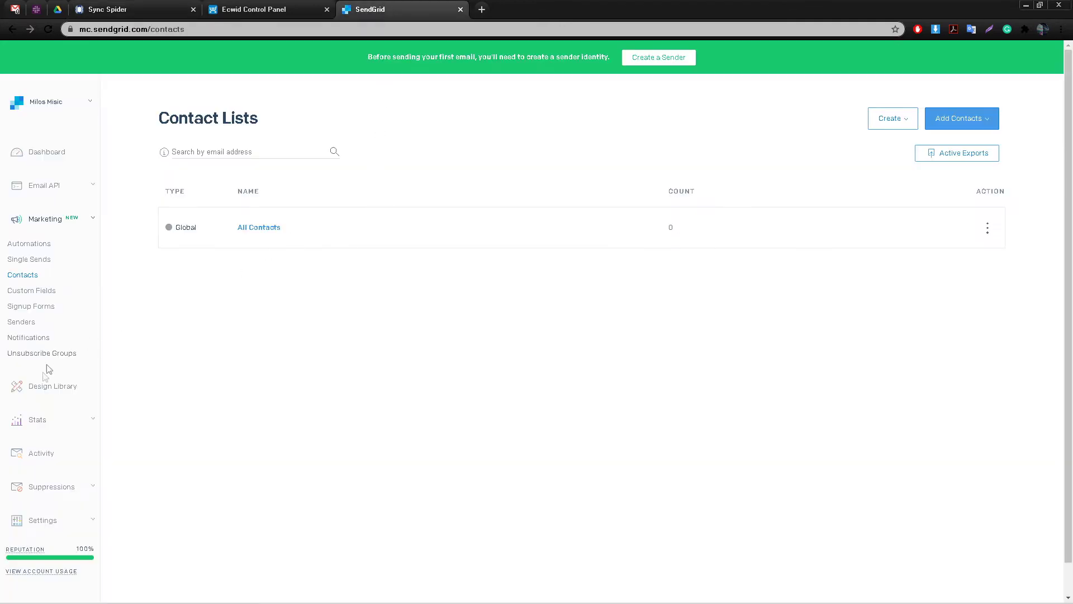
pyautogui.click(43, 519)
pyautogui.click(25, 444)
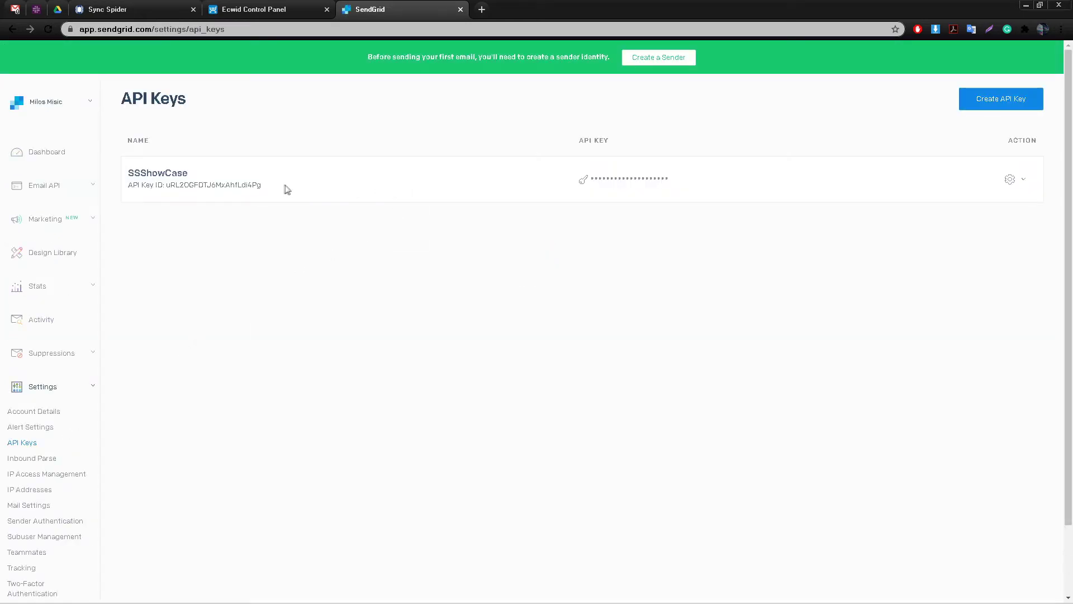
pyautogui.moveTo(282, 185); pyautogui.dragTo(166, 186)
pyautogui.hotkey('ctrl', 'c')
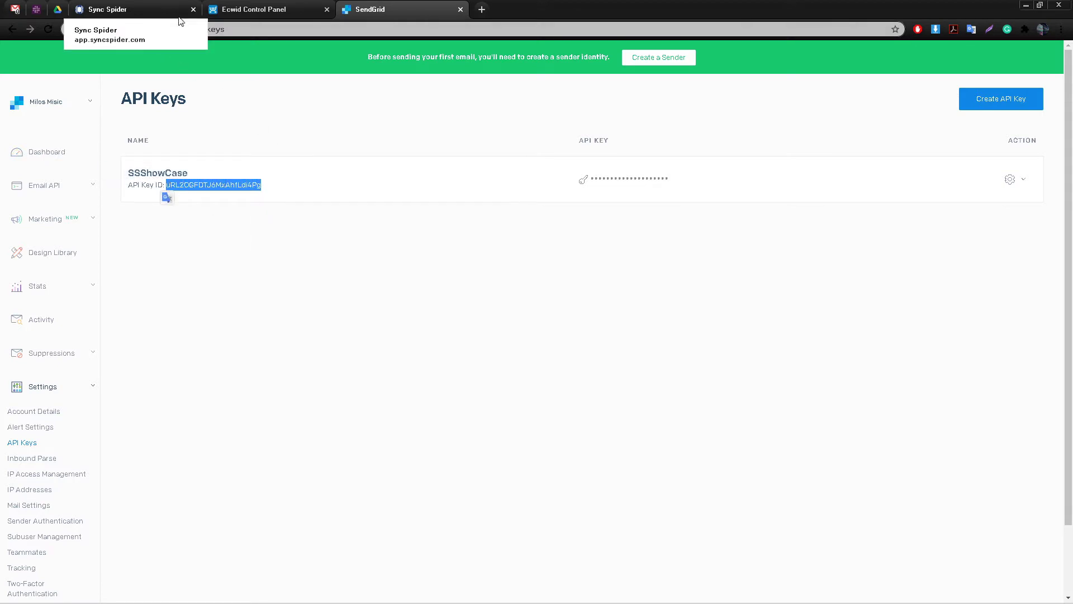
# Step: Return to SyncSpider, paste the copied value as the SendGrid integration's API key, and finish the integration
pyautogui.click(108, 6)
pyautogui.click(434, 212)
pyautogui.hotkey('ctrl', 'v')
pyautogui.click(656, 506)
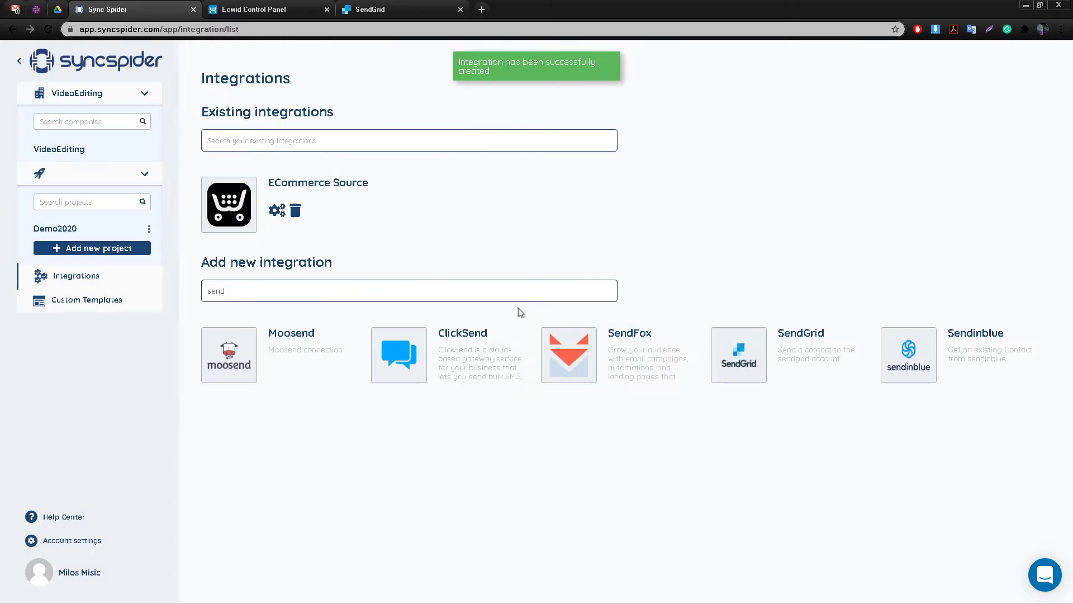
# Step: Start a new Google Sheets integration named "GoogleSheets Target" and continue to its account setup
pyautogui.moveTo(235, 290); pyautogui.dragTo(175, 289)
pyautogui.write('go')
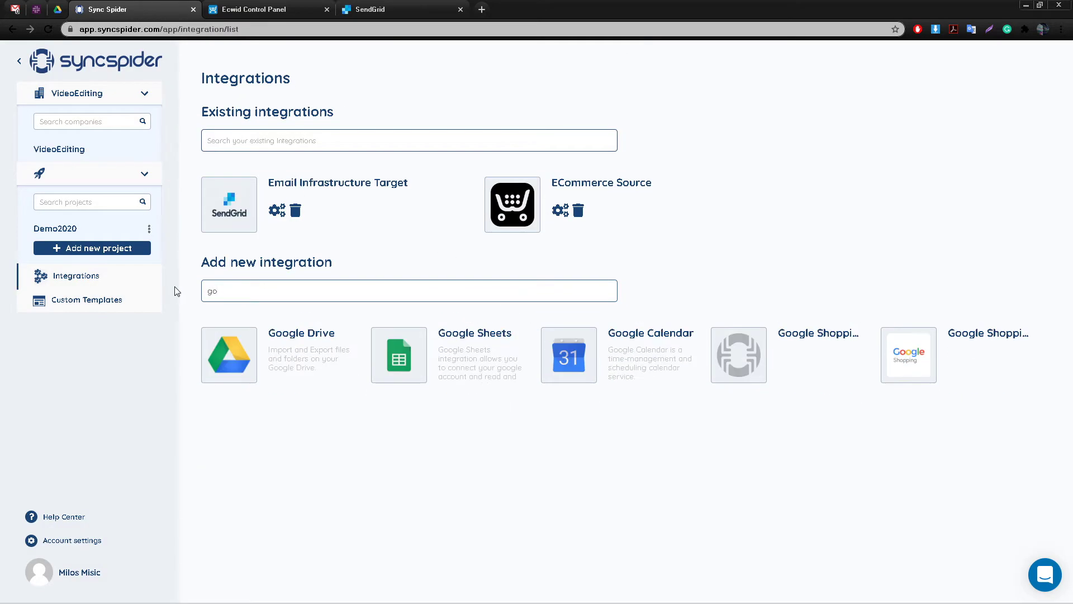
pyautogui.click(440, 368)
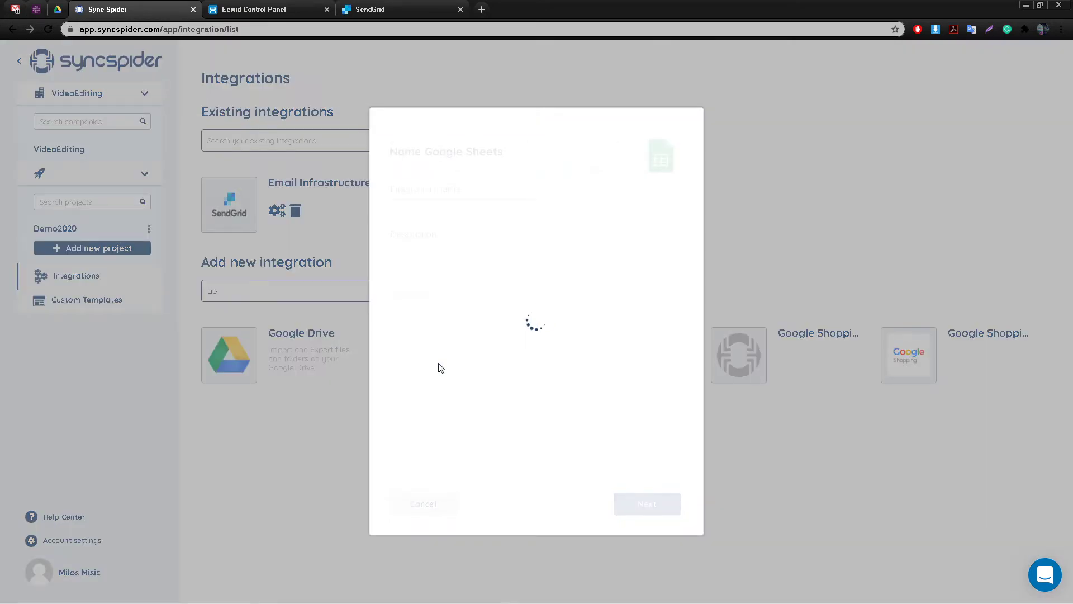
pyautogui.click(458, 217)
pyautogui.write('Goog')
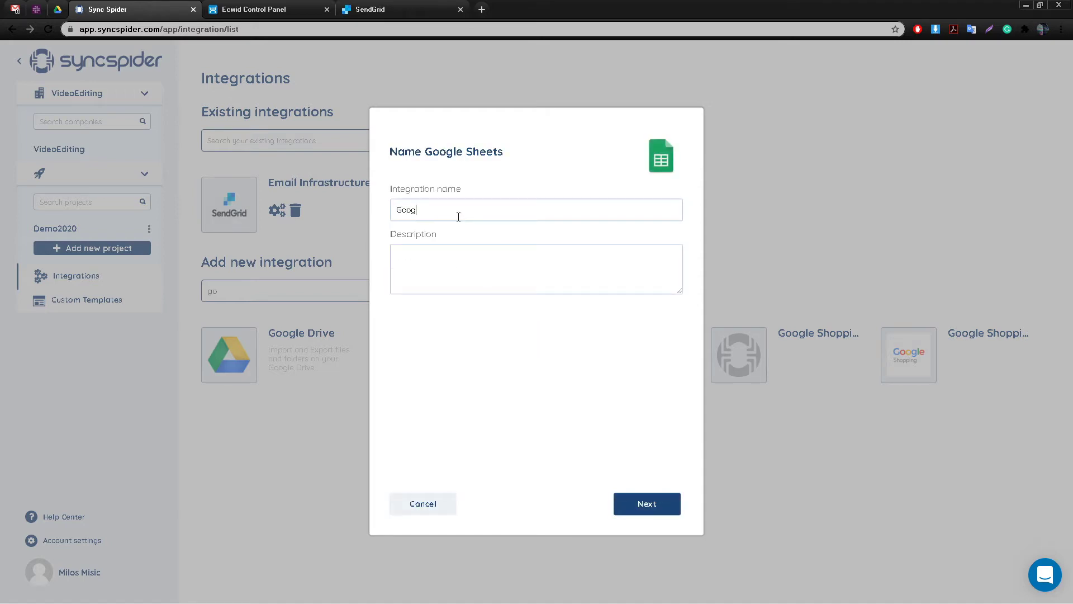
pyautogui.write('leSheets T')
pyautogui.click(642, 506)
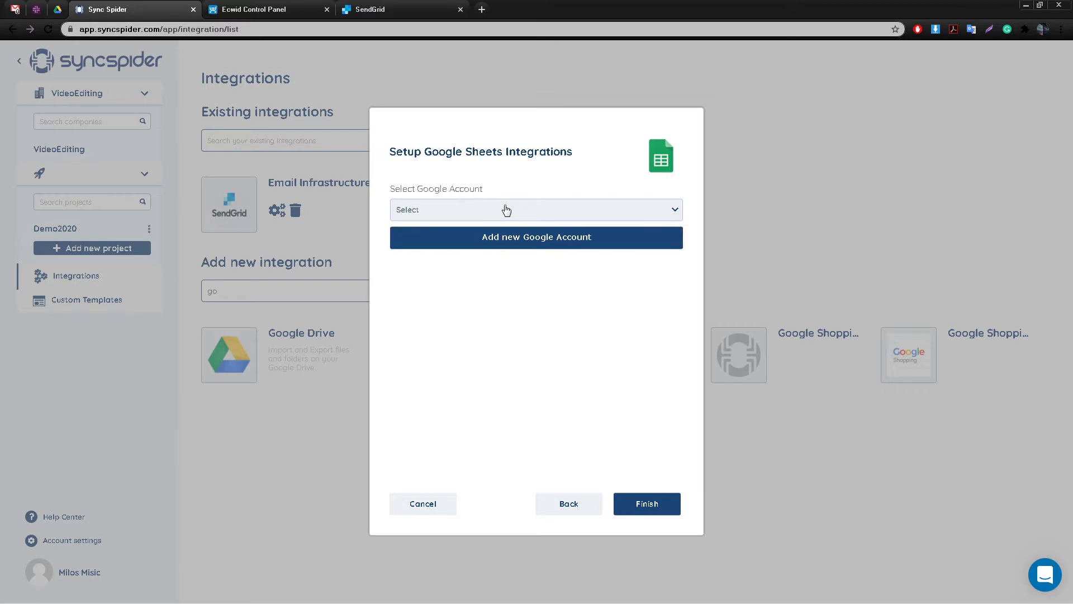
# Step: Choose the existing Google account for the Google Sheets integration and finish its setup
pyautogui.click(505, 210)
pyautogui.click(471, 232)
pyautogui.click(643, 506)
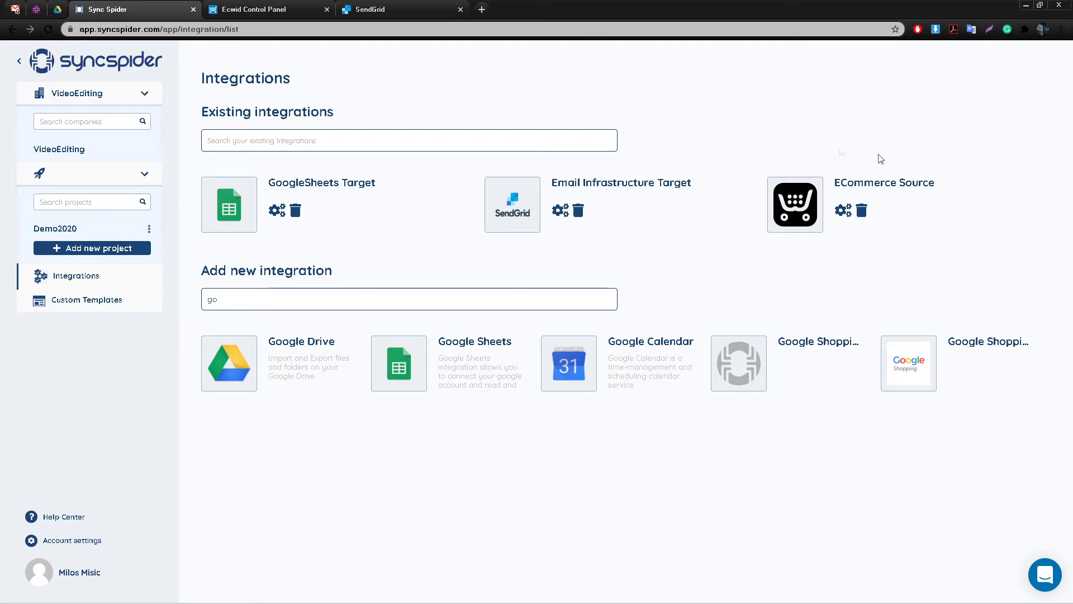
# Step: Create a project named "UseCase2020" with a short description about contact distribution
pyautogui.click(107, 249)
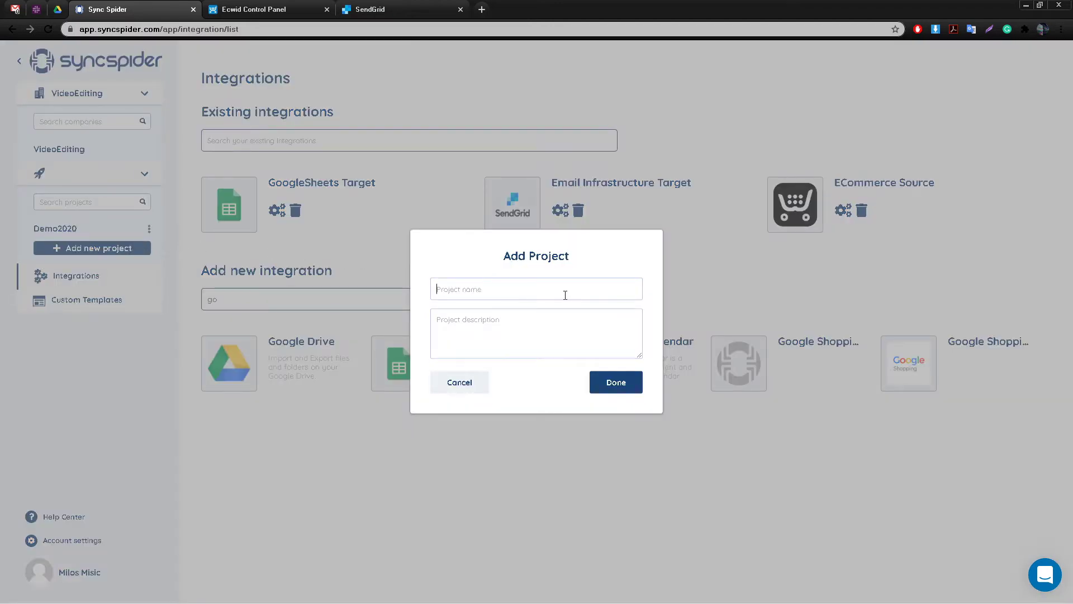
pyautogui.write('UseCase2020')
pyautogui.click(575, 333)
pyautogui.write('Contact distributi')
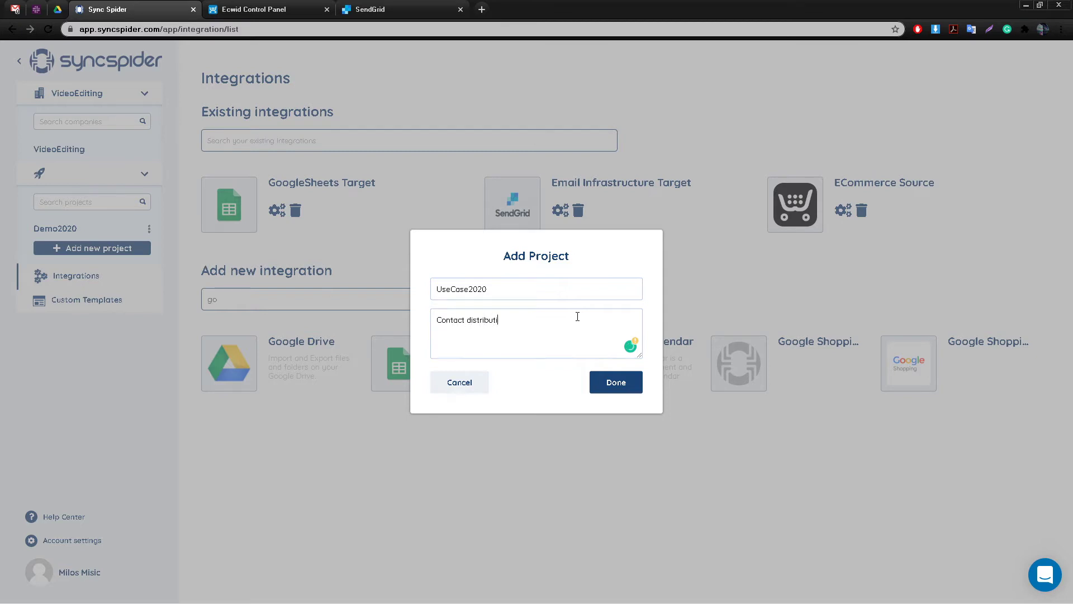
pyautogui.click(623, 391)
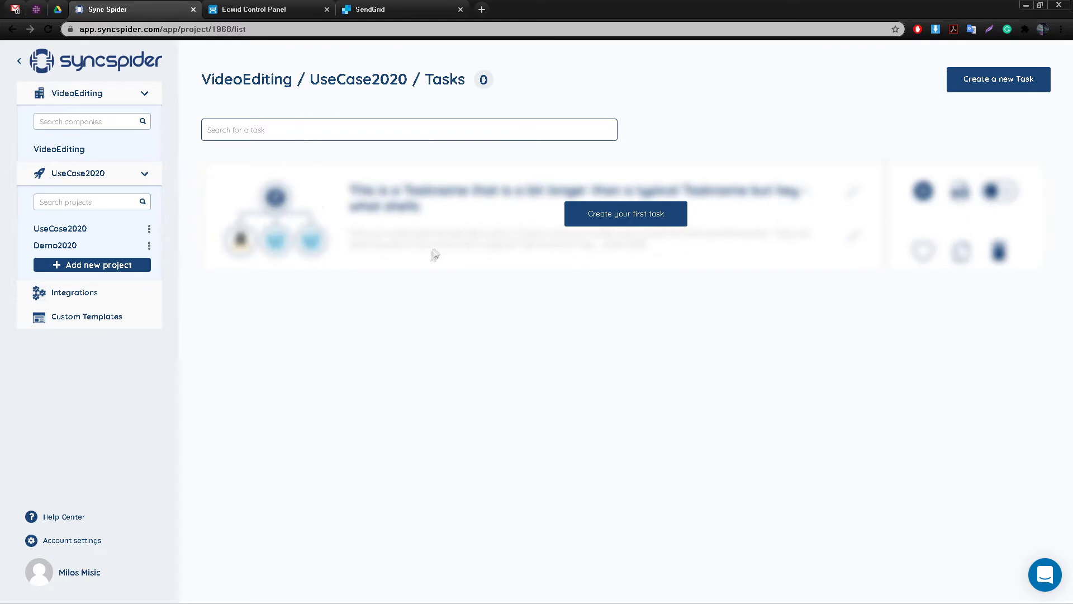
# Step: Create the project's first task, using ECommerce Source as the source integration and Customer as the data to get
pyautogui.click(621, 221)
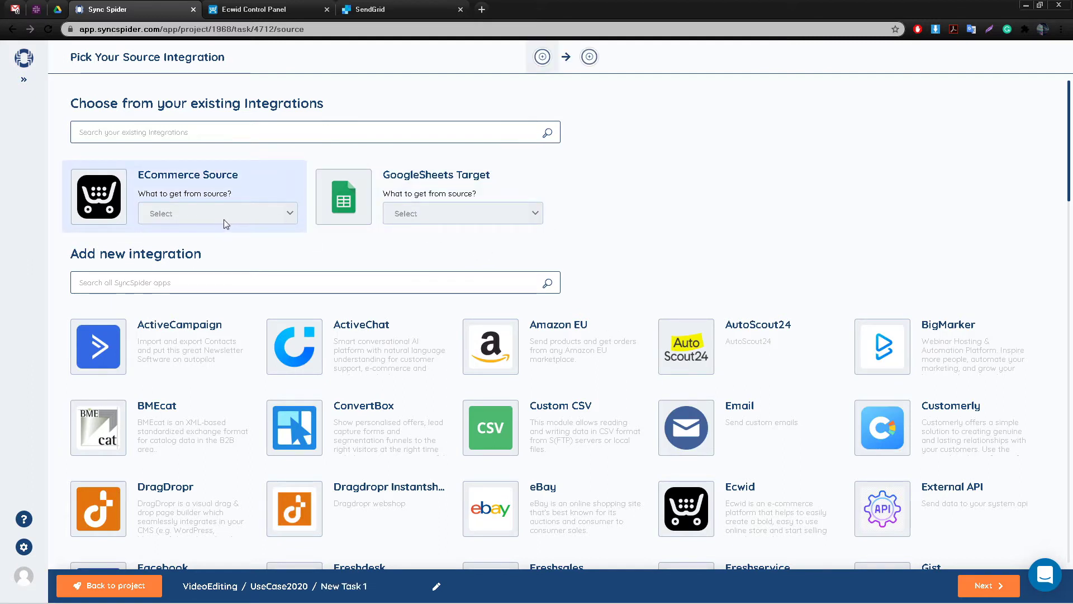
pyautogui.click(282, 217)
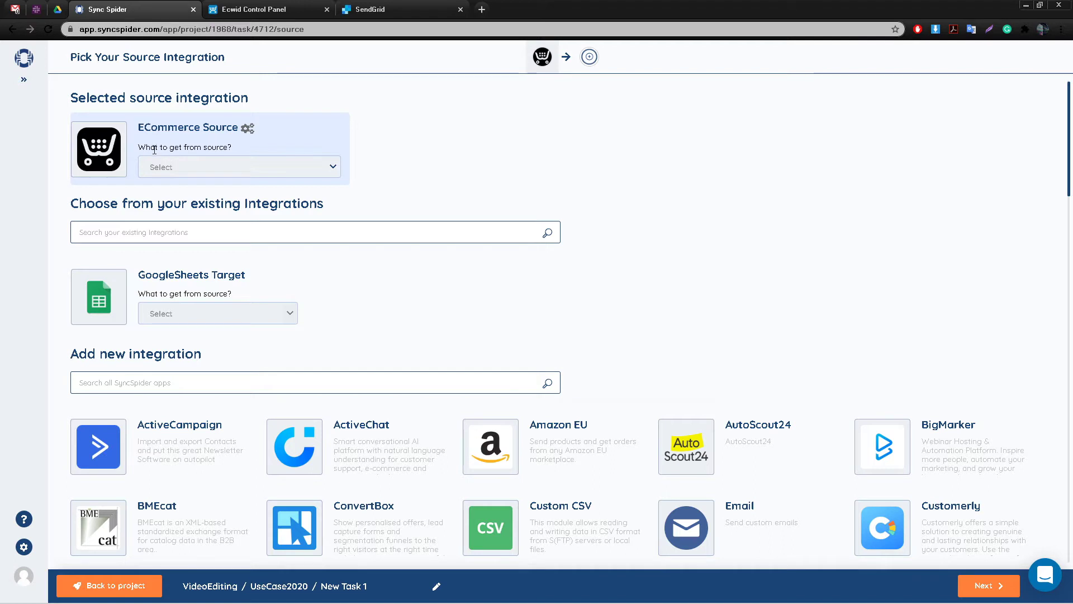
pyautogui.click(215, 167)
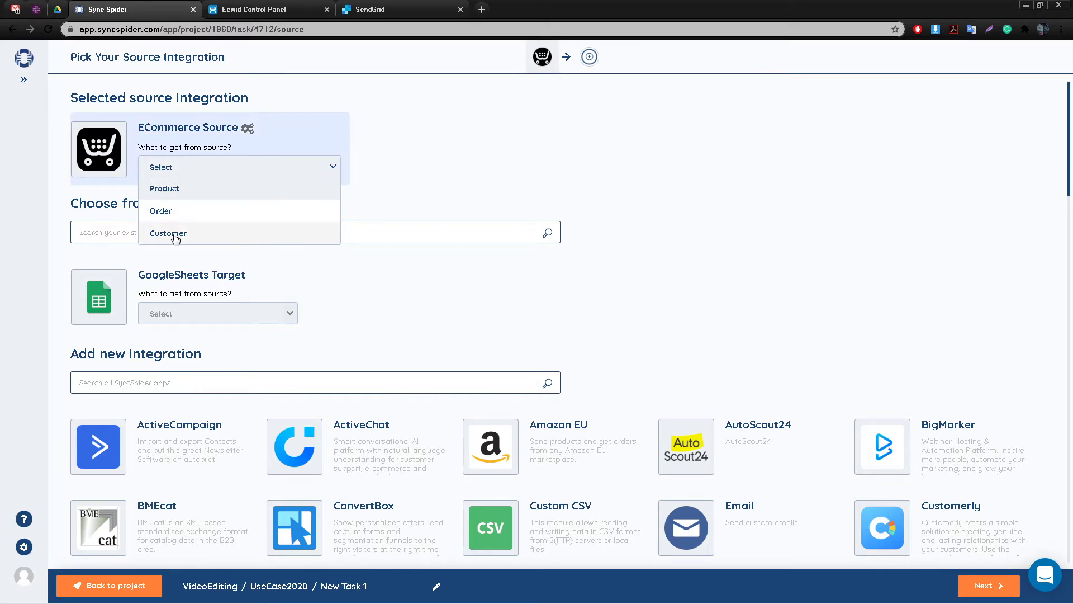
pyautogui.click(175, 234)
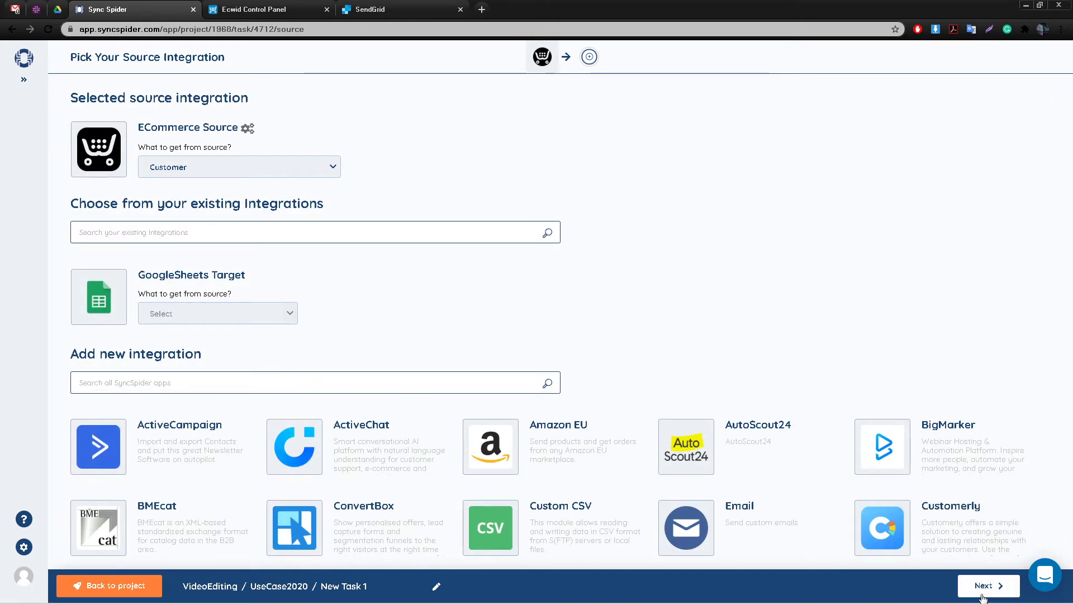
pyautogui.click(982, 593)
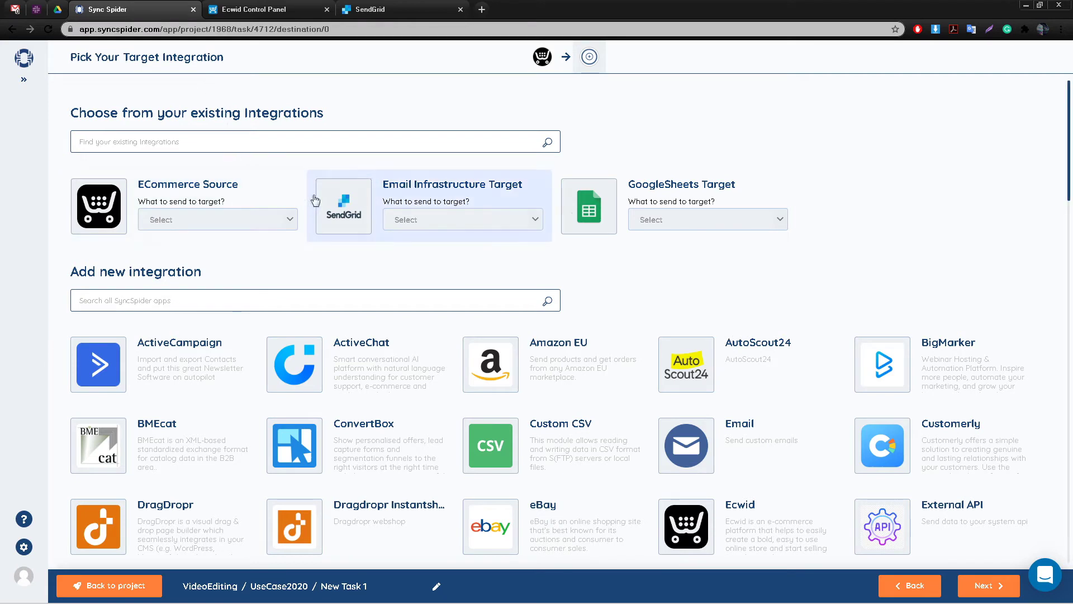
# Step: Set Email Infrastructure Target as the task's target integration, with Contact as the data to send
pyautogui.click(420, 225)
pyautogui.click(214, 171)
pyautogui.click(176, 171)
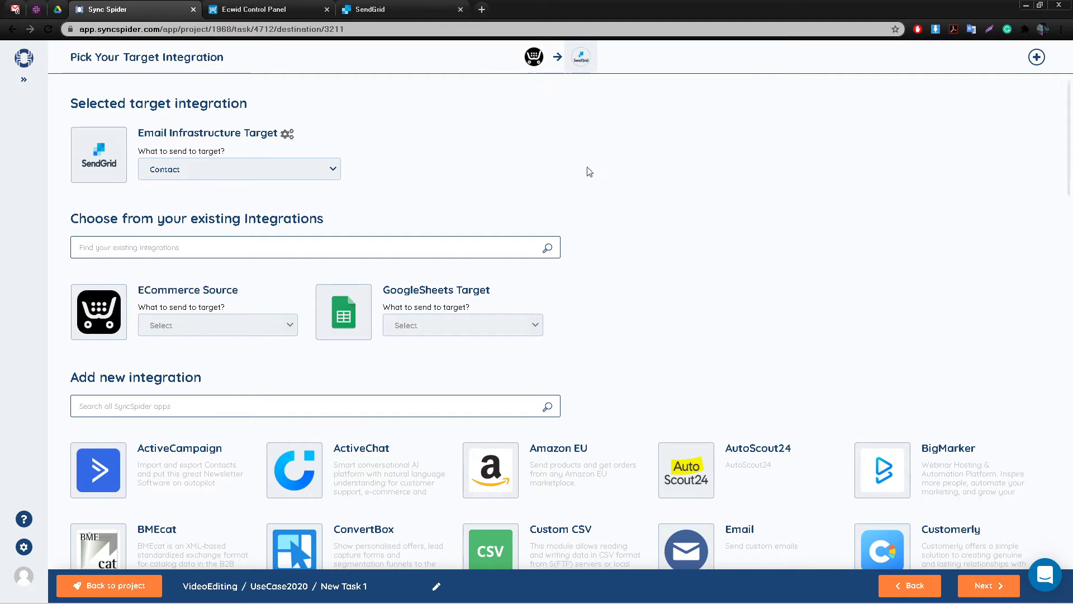
pyautogui.click(996, 586)
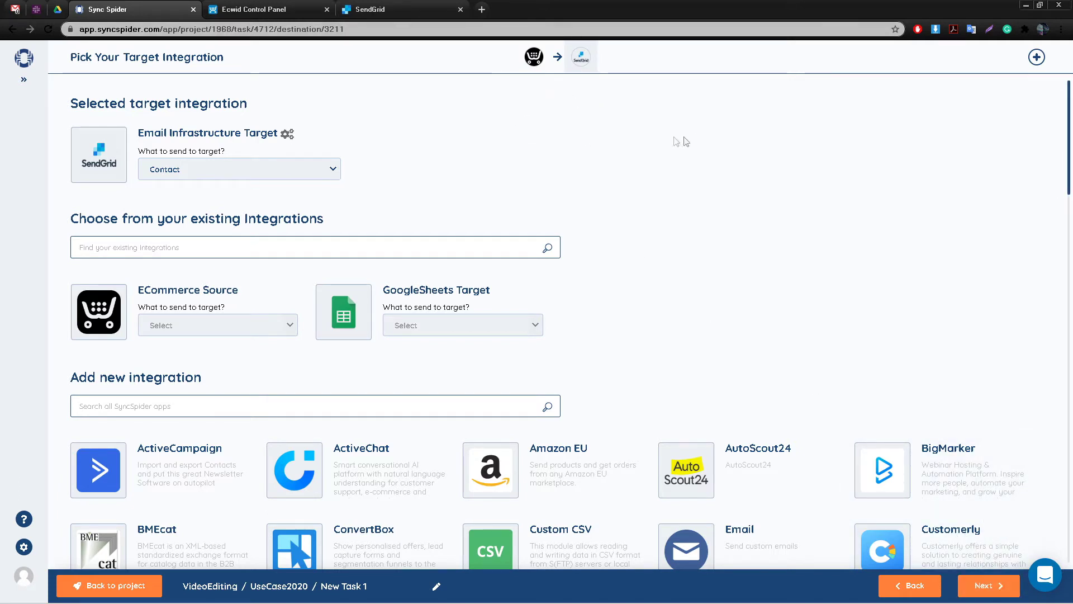
# Step: Add GoogleSheets Target as a second target that receives Spreadsheet data, and continue to the source filter
pyautogui.click(1036, 58)
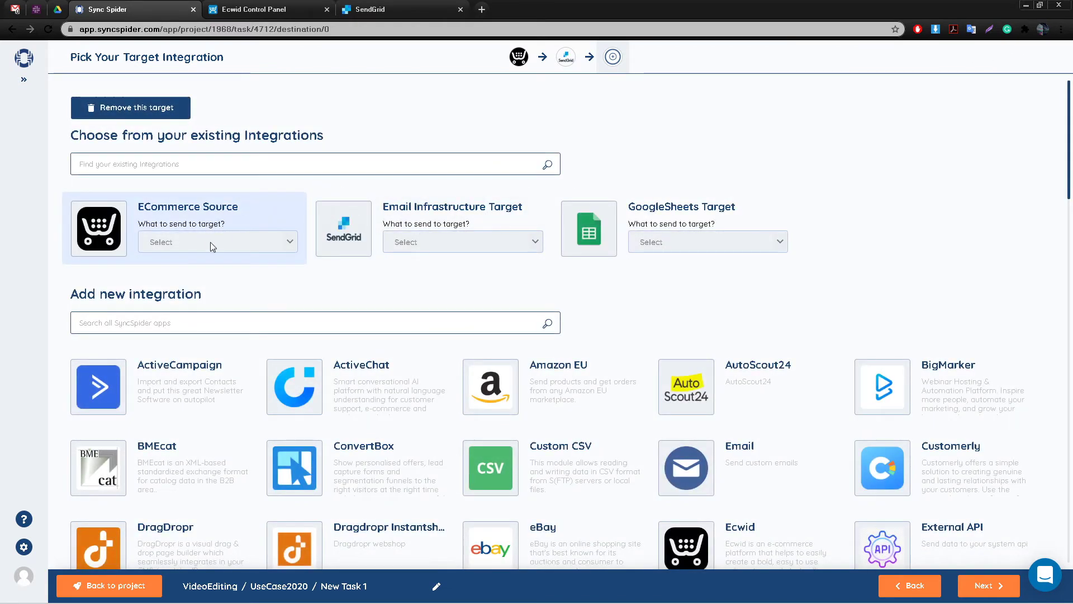
pyautogui.click(657, 247)
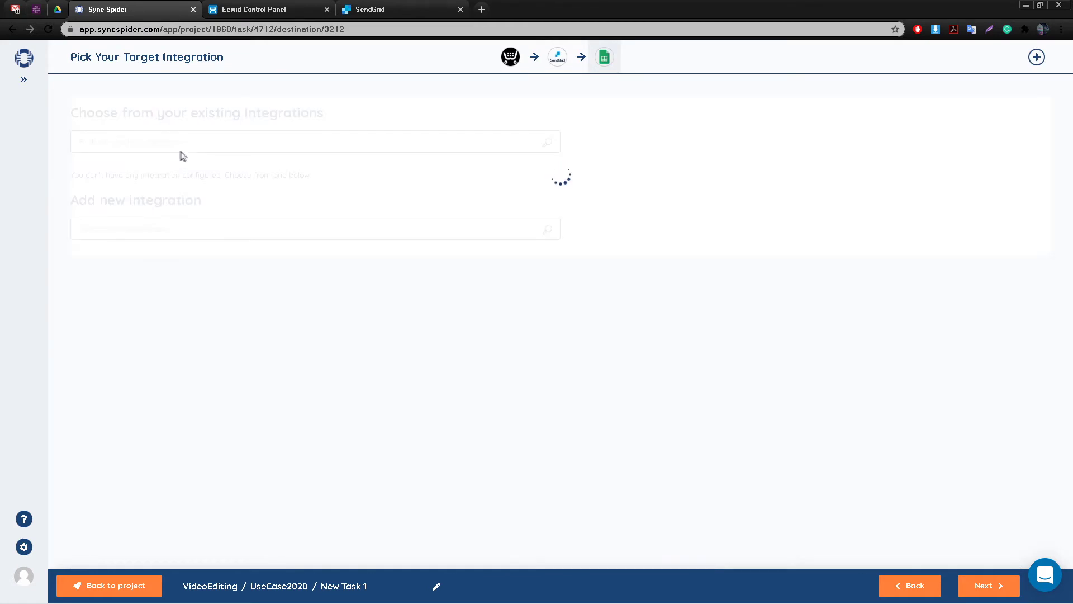
pyautogui.click(248, 180)
pyautogui.click(246, 179)
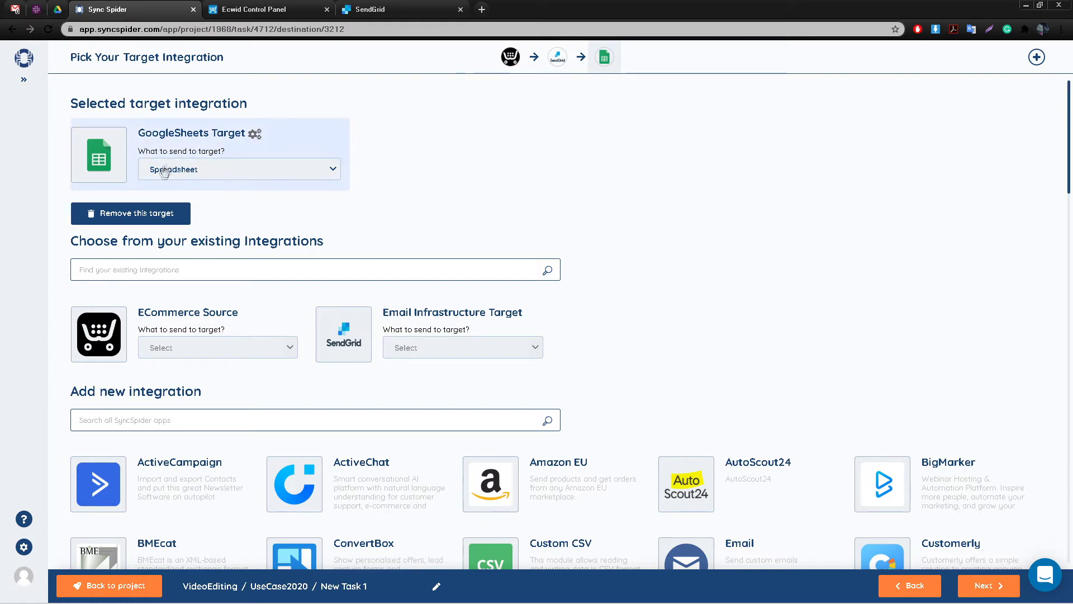
pyautogui.click(998, 594)
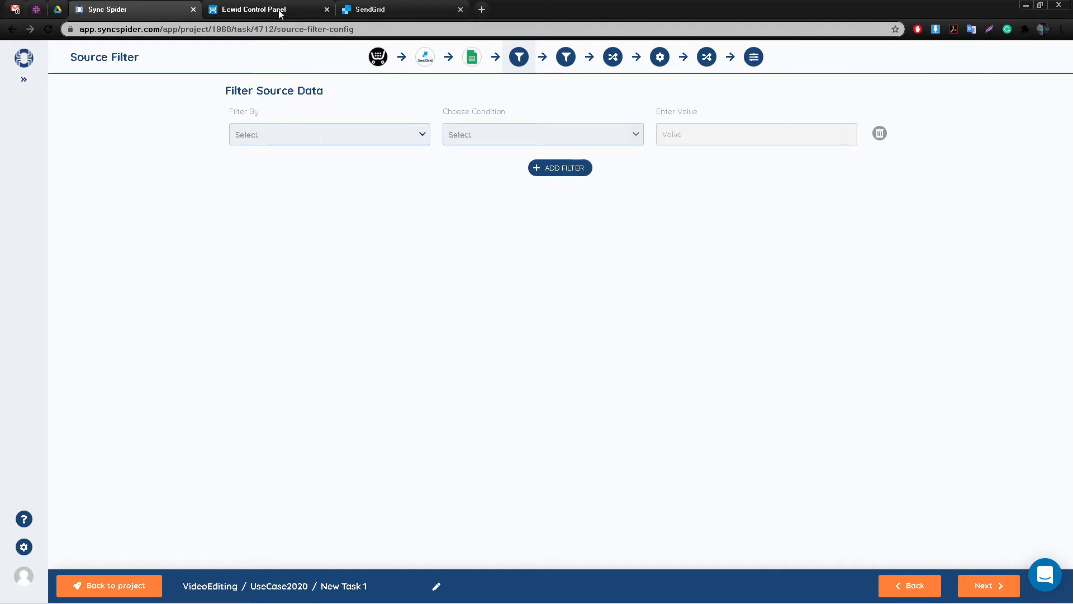
# Step: Check the customer names in Ecwid, try a source filter where keyword equals a customer's surname, and clear that filter
pyautogui.click(254, 9)
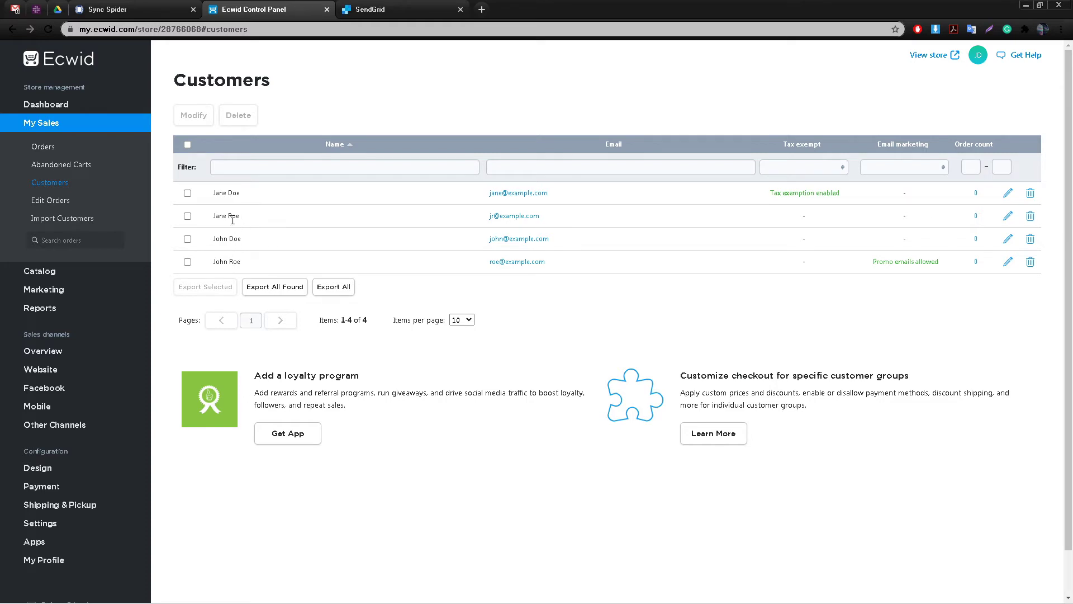
pyautogui.hotkey('ctrl', 'shift', 'Tab')
pyautogui.click(342, 134)
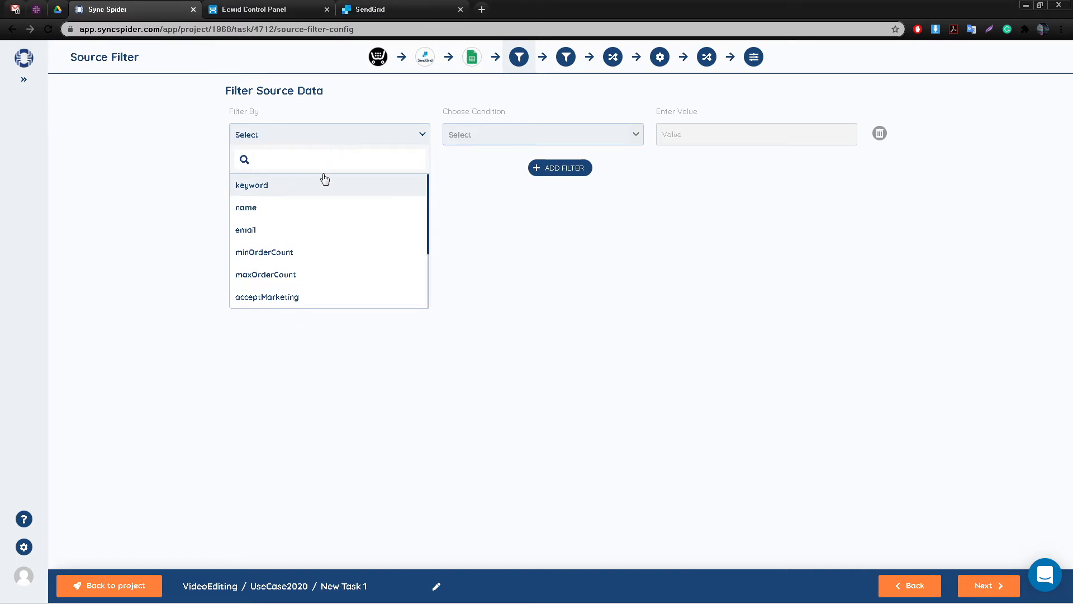
pyautogui.scroll(-1, 263, 223)
pyautogui.scroll(1, 261, 205)
pyautogui.click(262, 195)
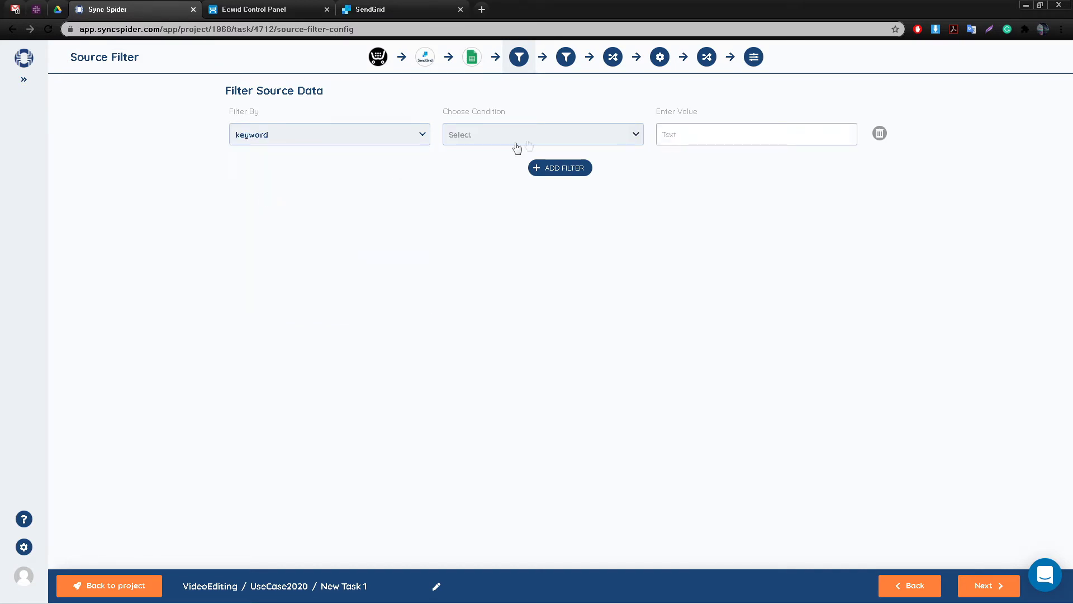
pyautogui.click(532, 136)
pyautogui.click(471, 159)
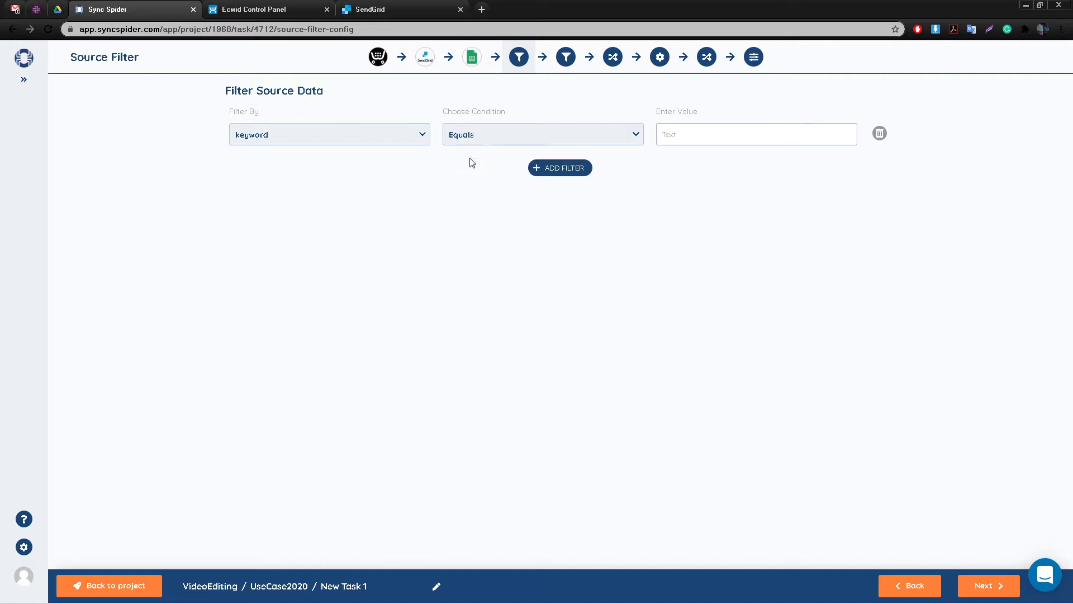
pyautogui.click(715, 139)
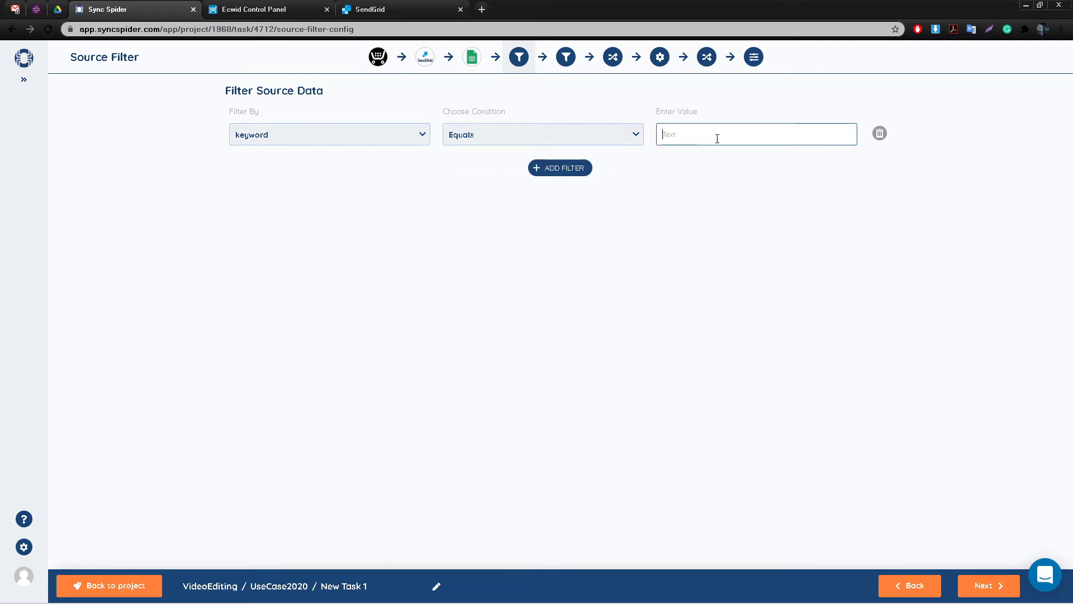
pyautogui.write('Roe')
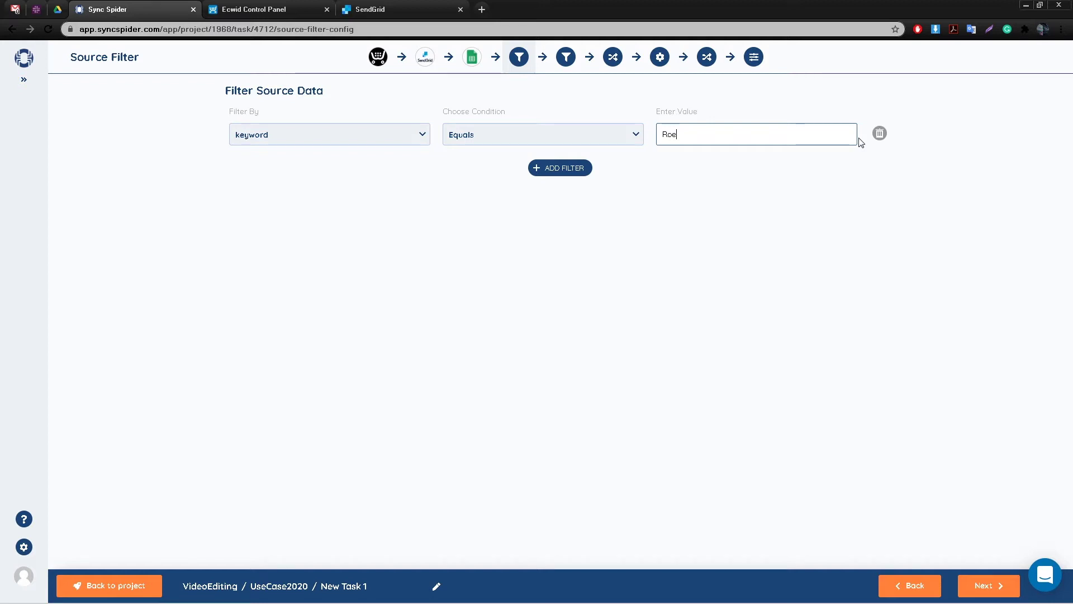
pyautogui.click(879, 139)
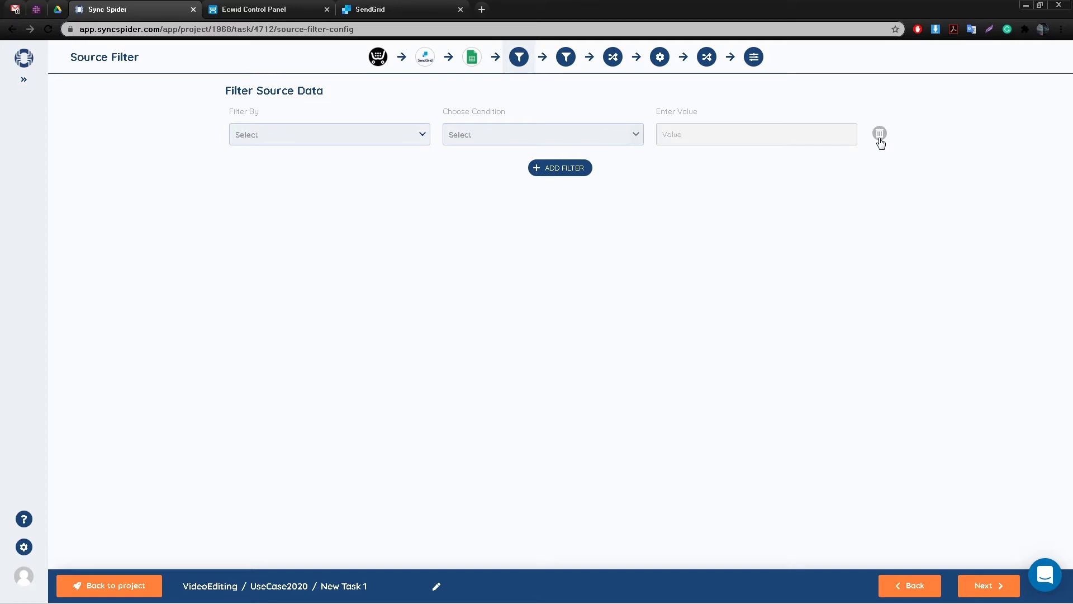
# Step: Continue past the source and target filters without setting any, and expand the contacts collection in the mapping
pyautogui.click(992, 584)
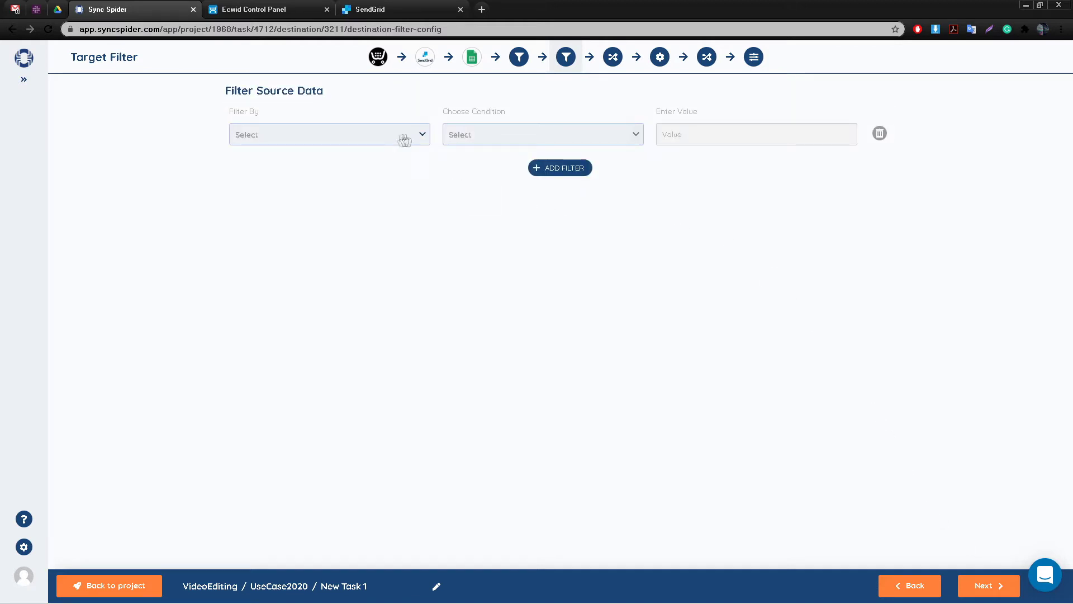
pyautogui.click(982, 574)
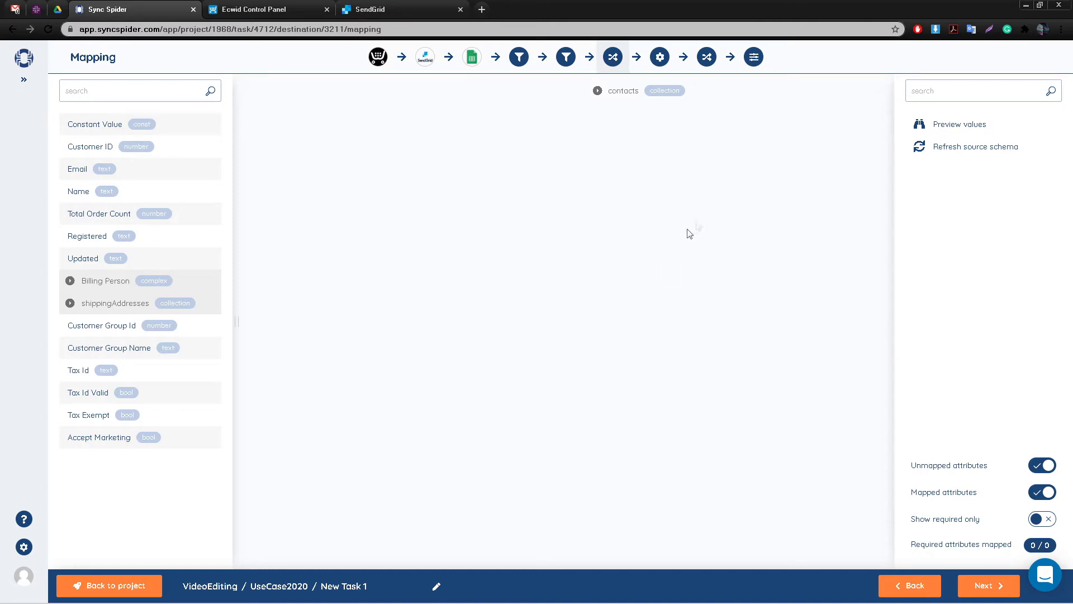
pyautogui.click(597, 94)
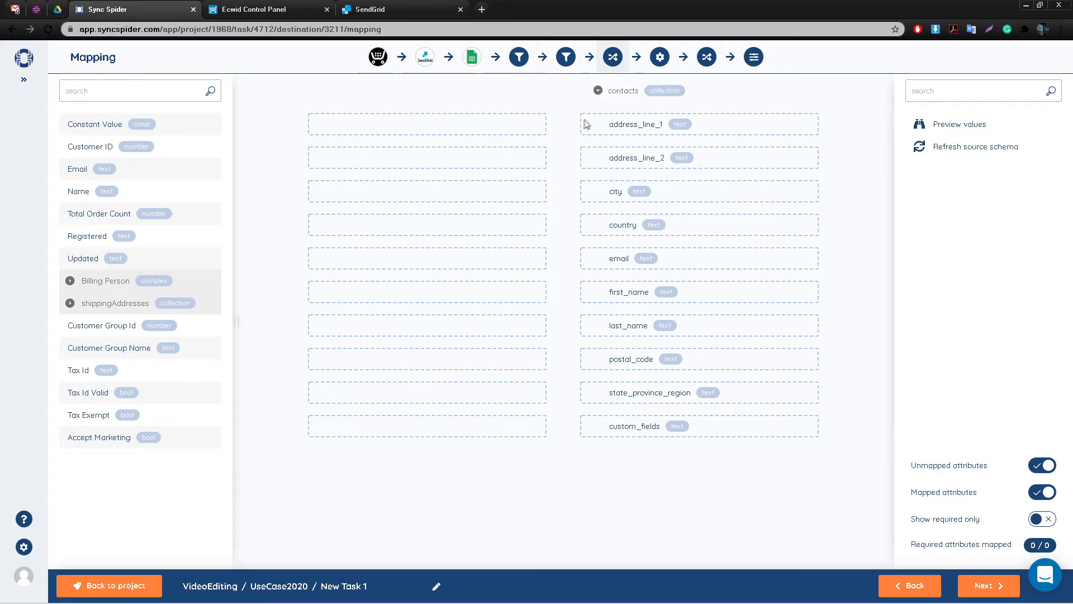
pyautogui.click(599, 91)
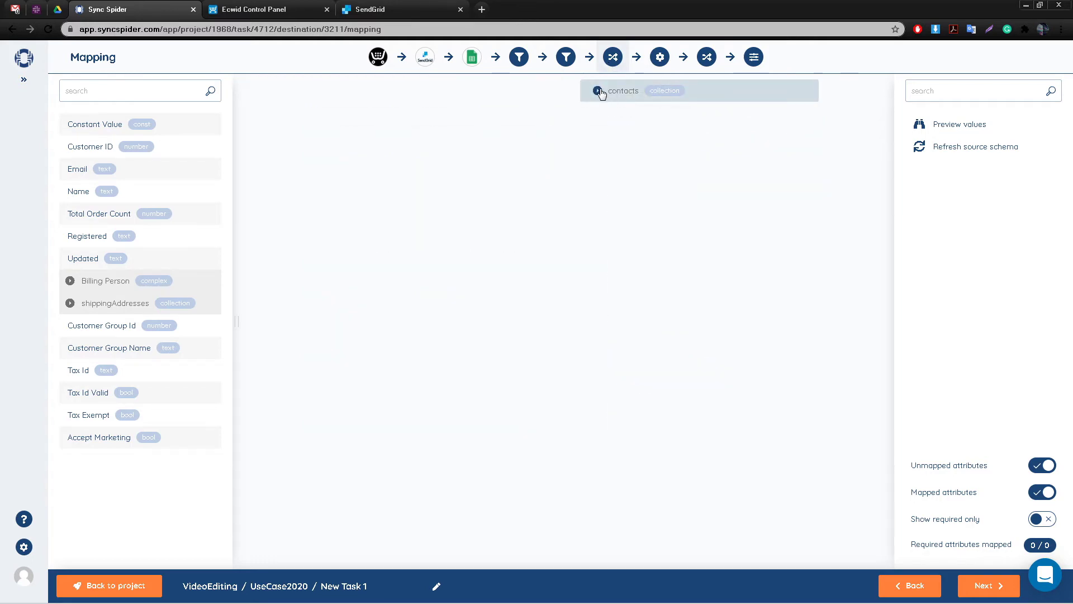
pyautogui.click(598, 91)
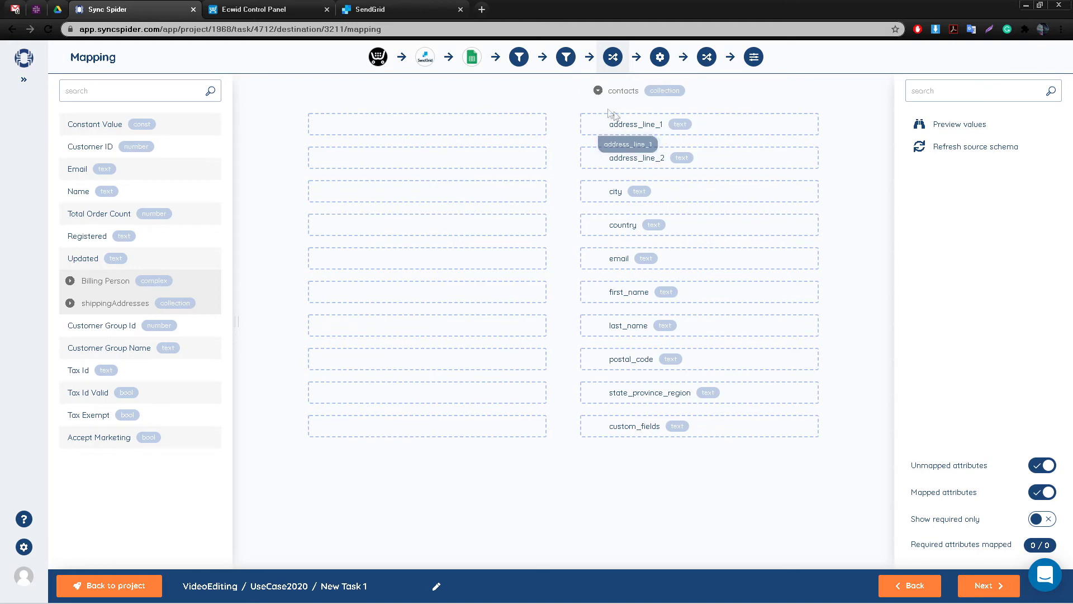
pyautogui.click(597, 92)
pyautogui.click(598, 91)
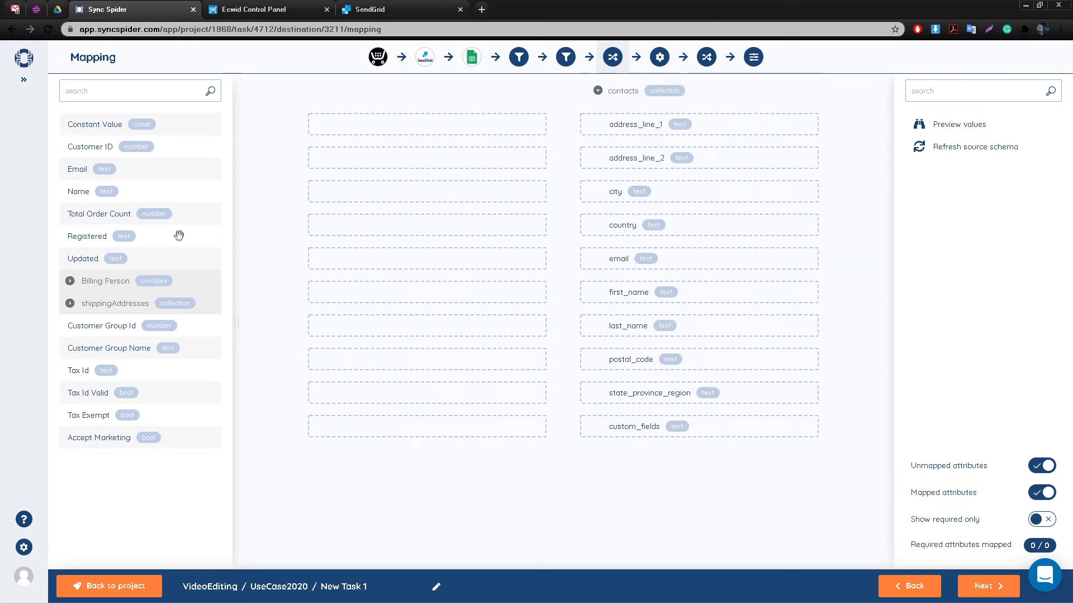
# Step: Map Email to email and Name to first_name without fallback values, and continue to the GoogleSheets target configuration
pyautogui.moveTo(89, 169); pyautogui.dragTo(402, 262)
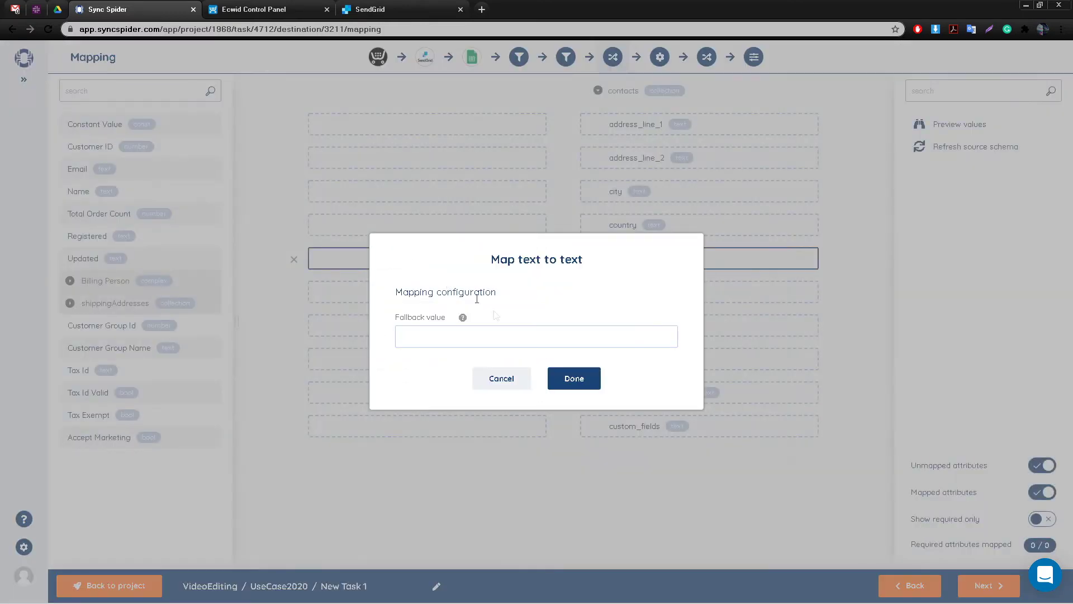
pyautogui.click(570, 378)
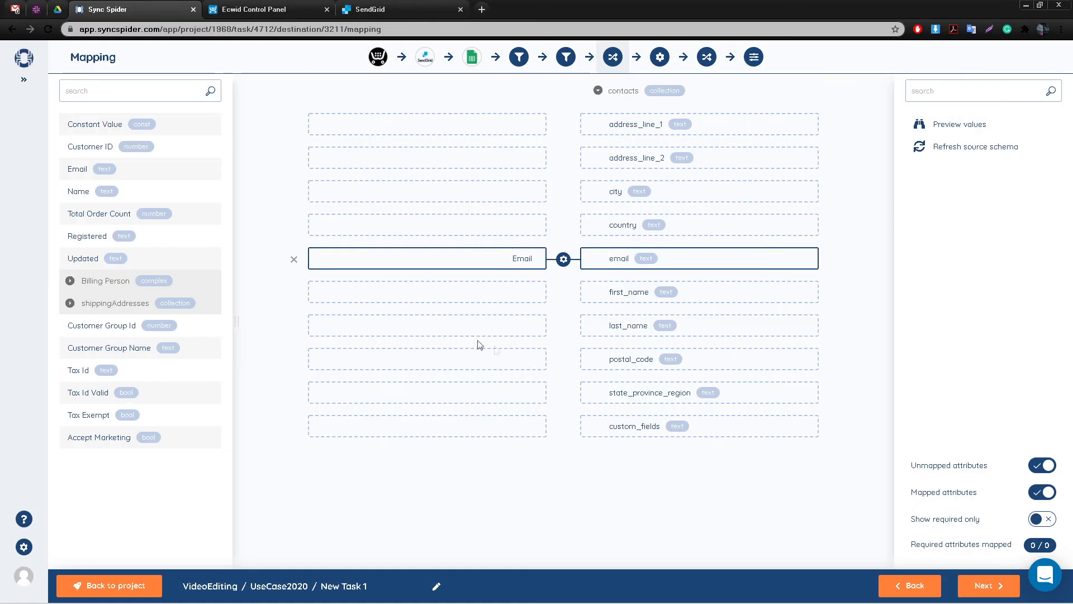
pyautogui.moveTo(81, 191); pyautogui.dragTo(428, 292)
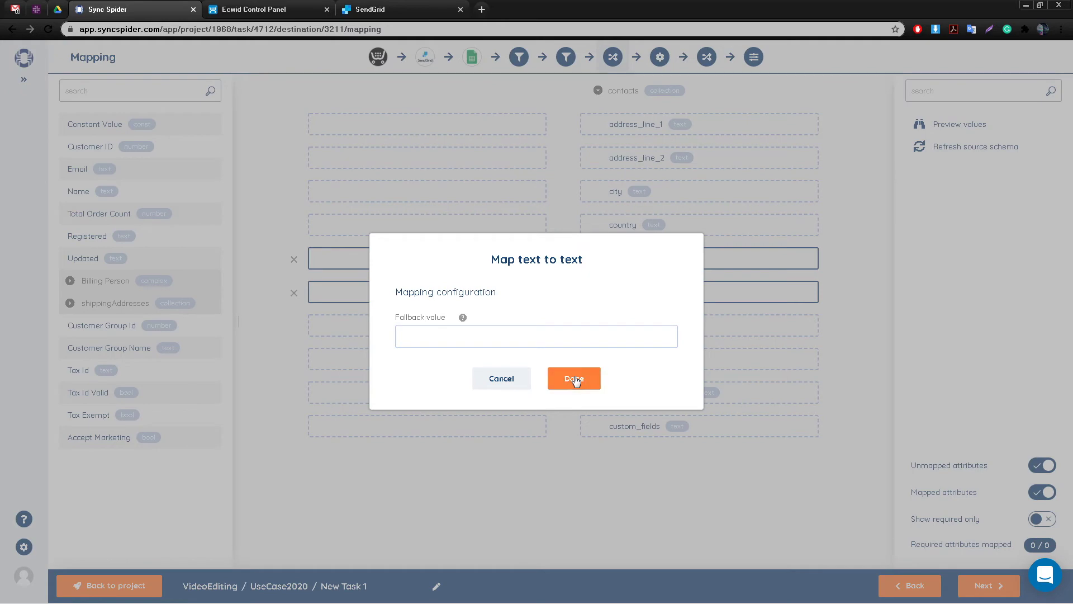
pyautogui.click(574, 379)
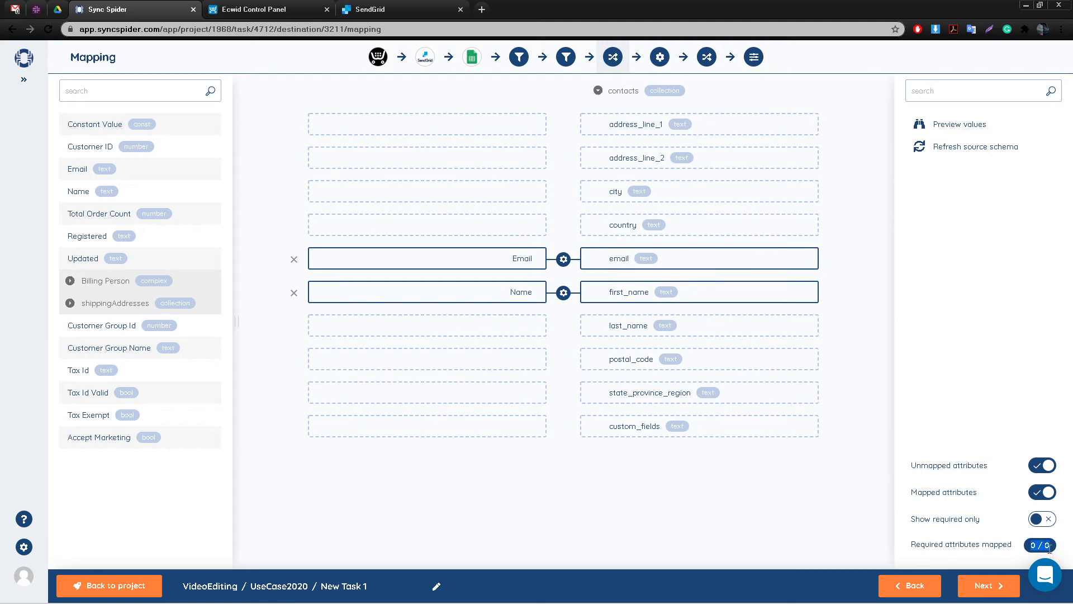
pyautogui.click(982, 586)
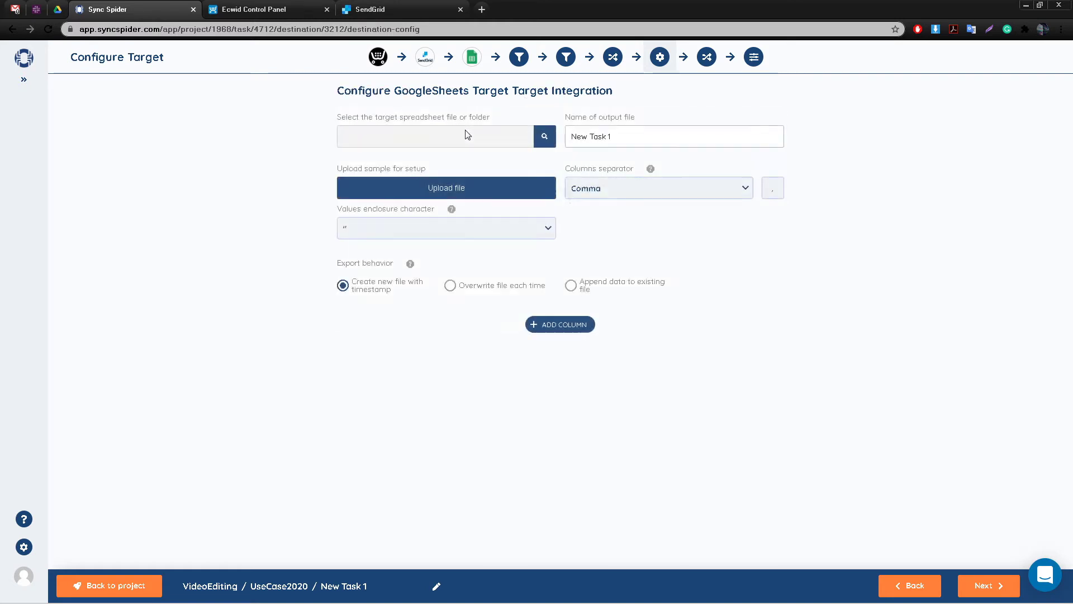
# Step: Choose My Drive as the target spreadsheet folder and name the output file ContactsReceived2020.csv
pyautogui.click(451, 140)
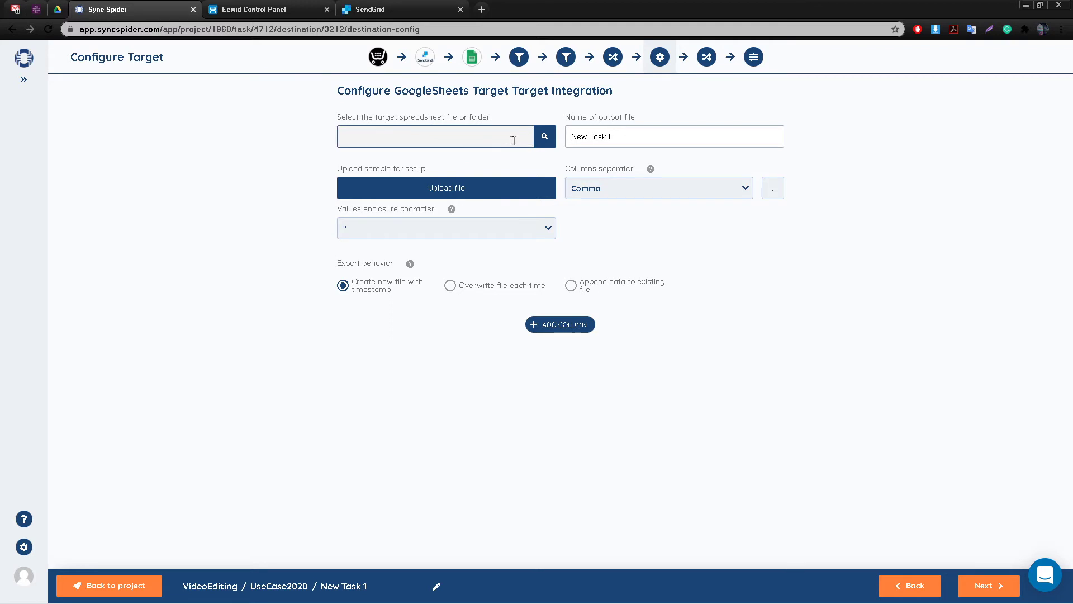
pyautogui.click(542, 136)
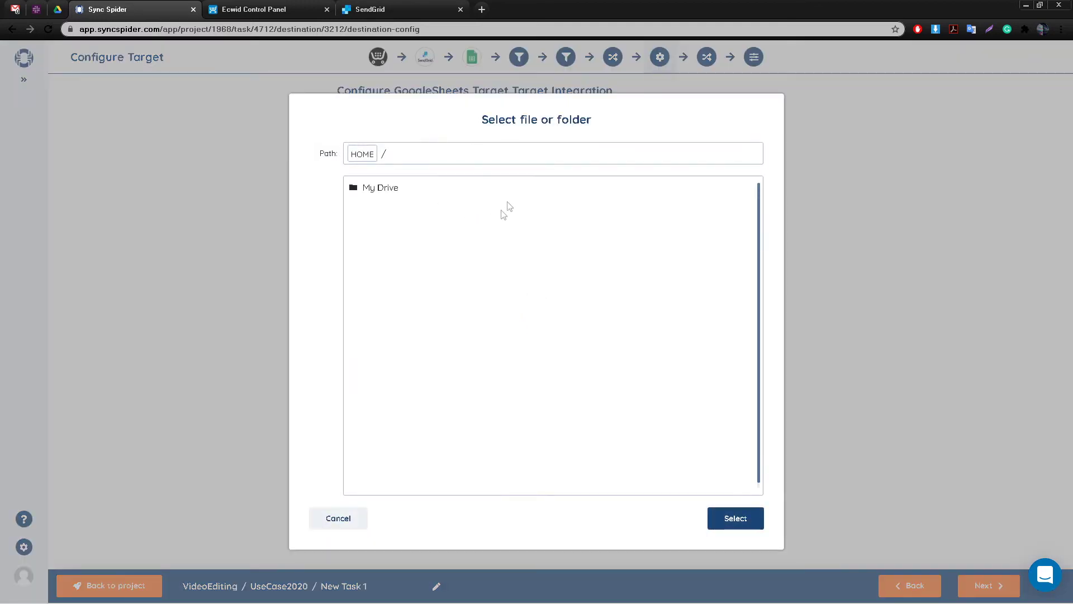
pyautogui.click(381, 188)
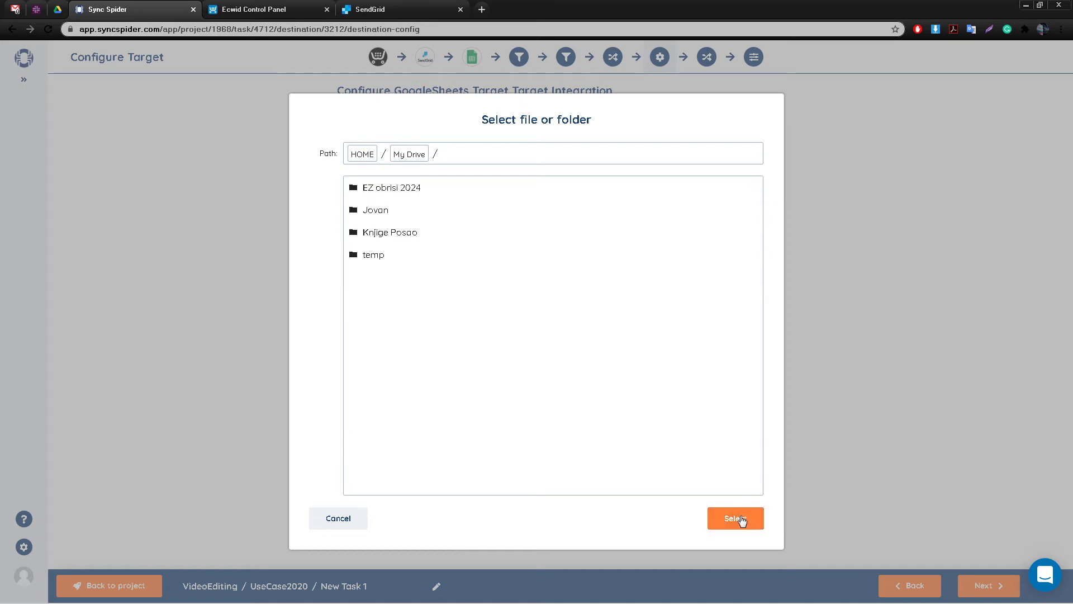
pyautogui.click(742, 521)
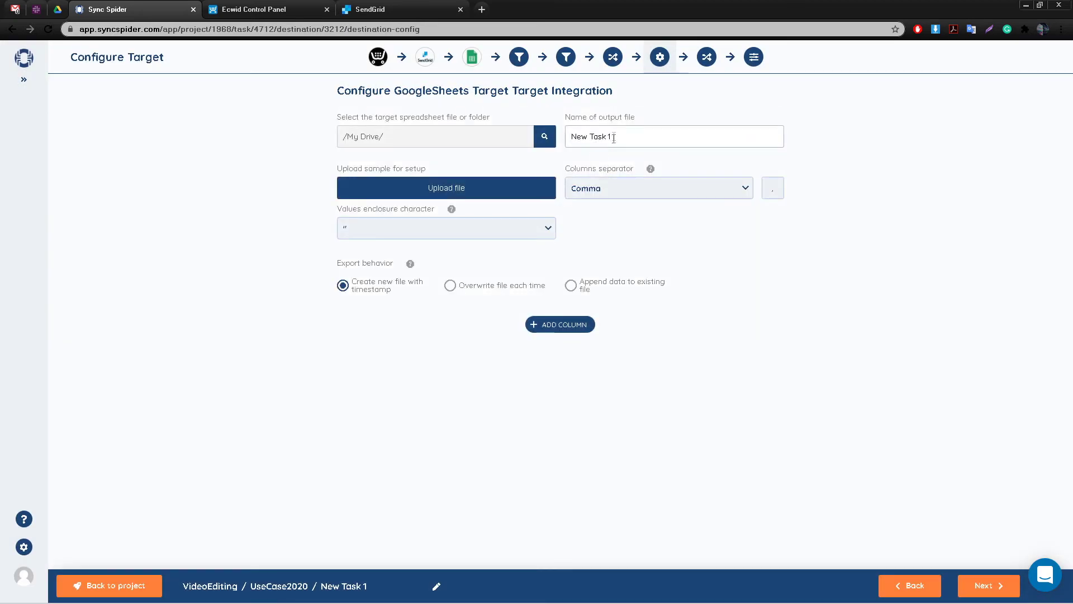
pyautogui.tripleClick(622, 137)
pyautogui.write('ContactsReceived2020.cs')
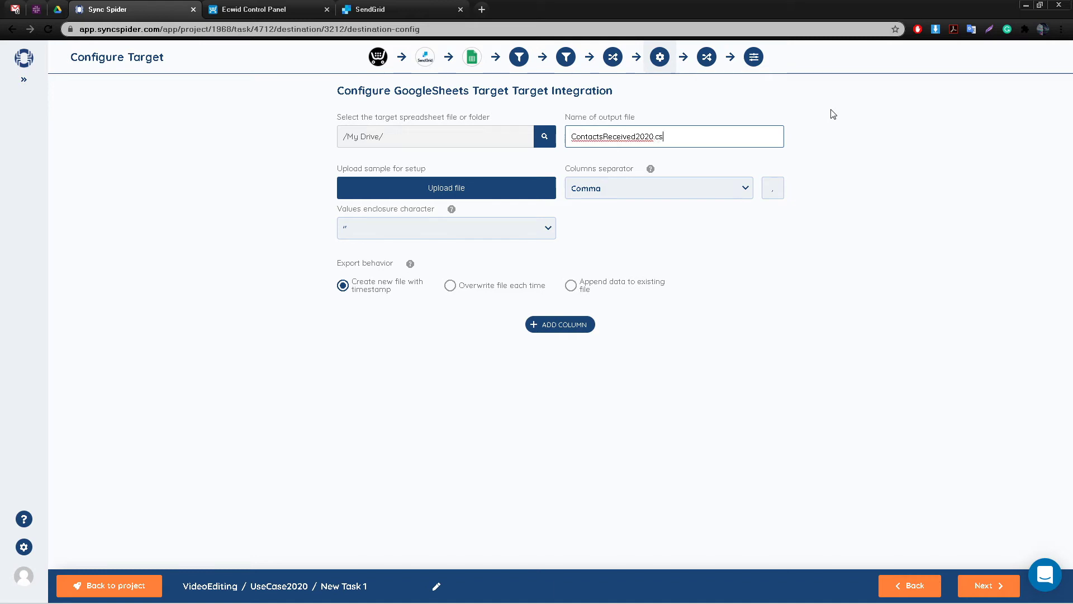
pyautogui.write('v')
# Step: Add two text columns named email and Name to the spreadsheet, and continue to its mapping
pyautogui.click(556, 326)
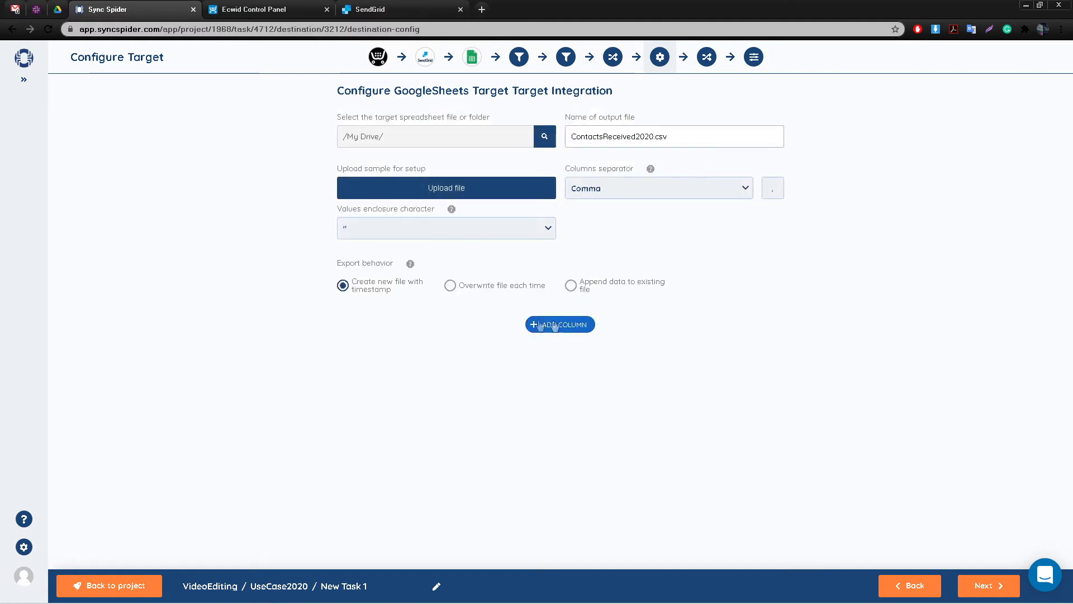
pyautogui.click(533, 325)
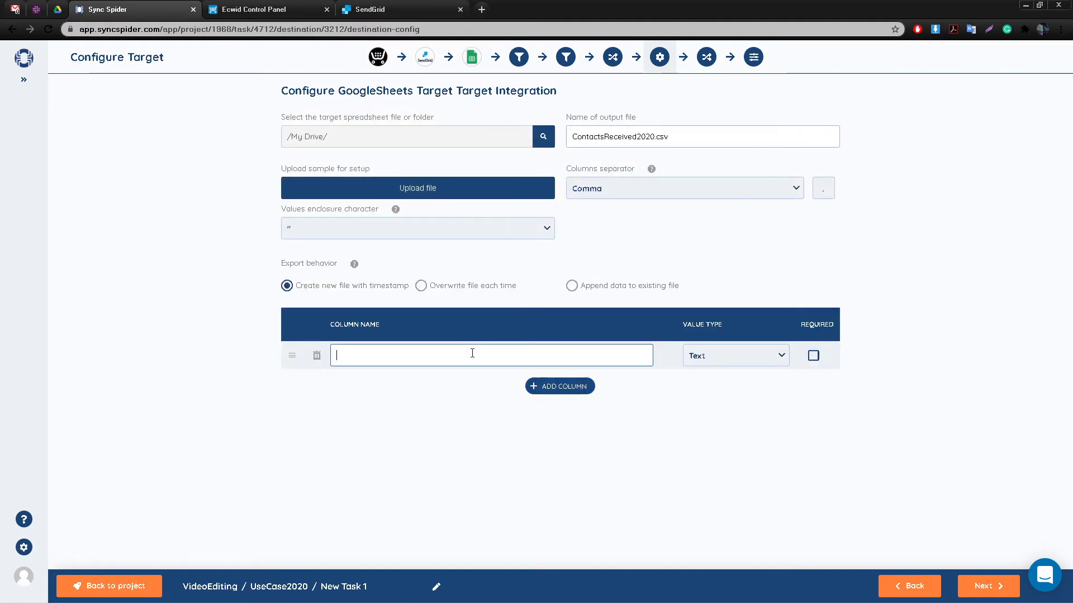
pyautogui.write('email')
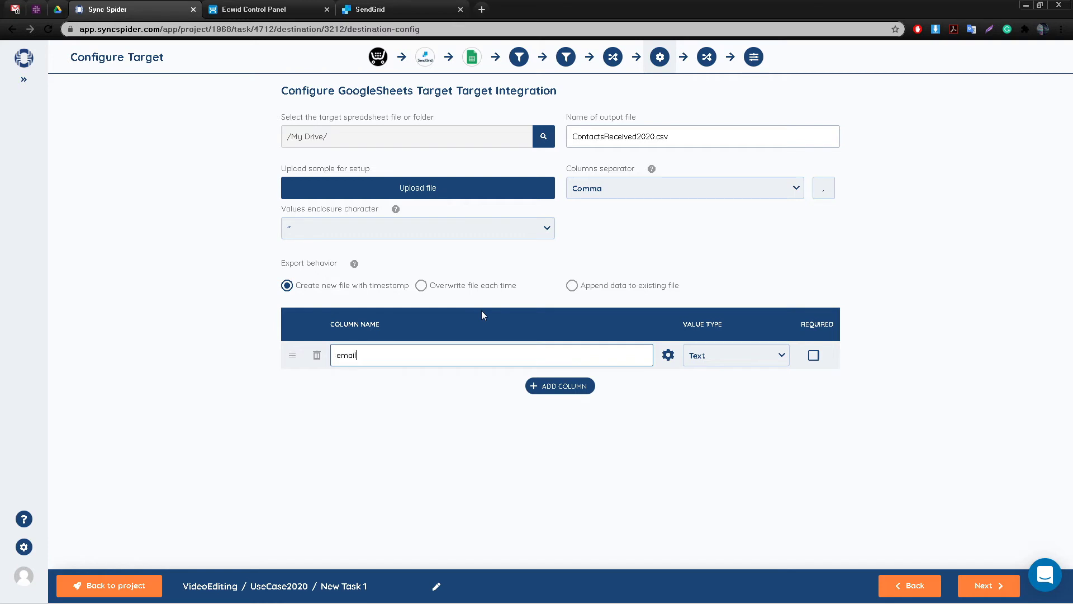
pyautogui.click(559, 386)
pyautogui.click(538, 384)
pyautogui.write('Nam')
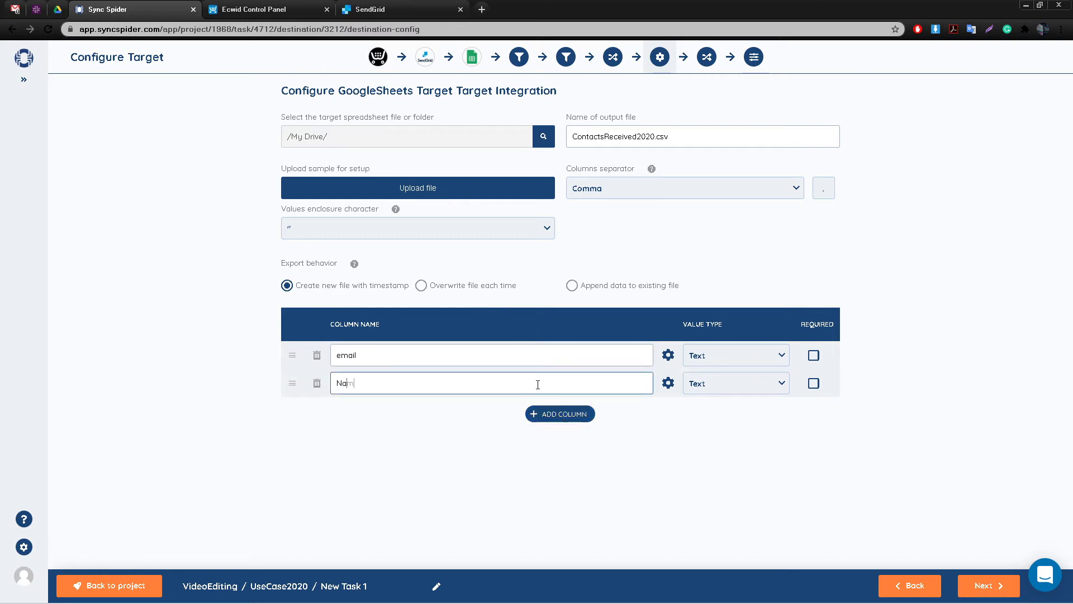
pyautogui.write('e')
pyautogui.click(984, 585)
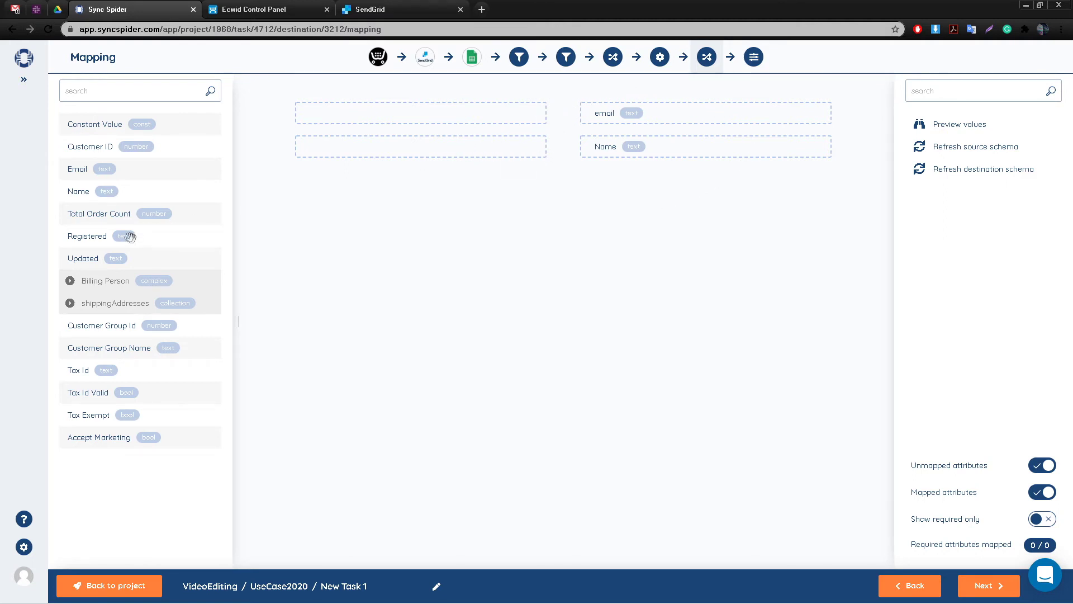
# Step: Map the source Email to the email column and Name to the Name column, leaving the fallback values empty
pyautogui.moveTo(85, 169); pyautogui.dragTo(386, 115)
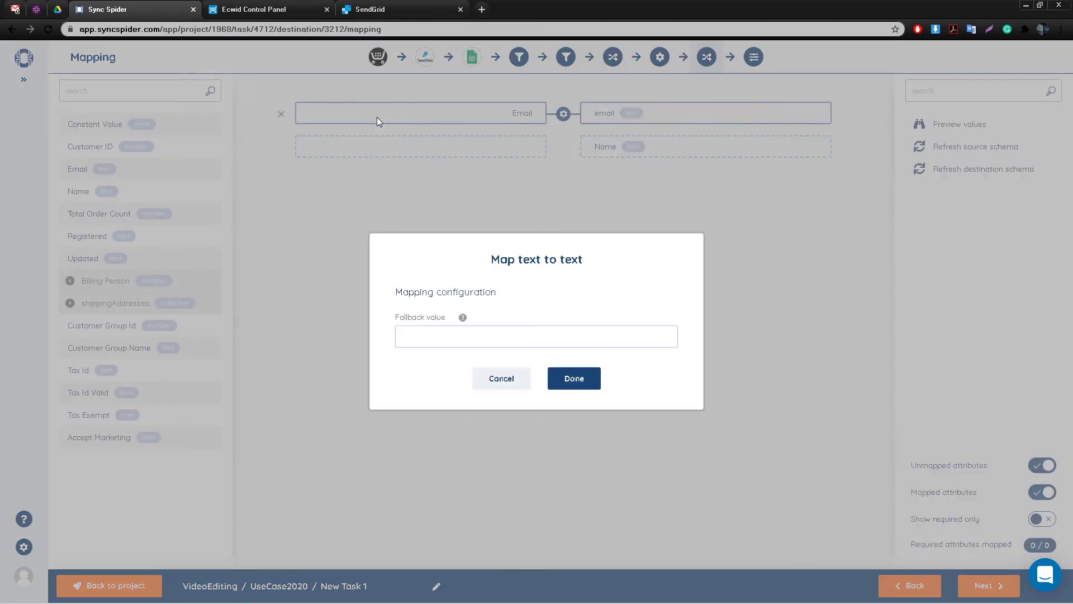
pyautogui.click(574, 377)
pyautogui.moveTo(98, 198); pyautogui.dragTo(453, 151)
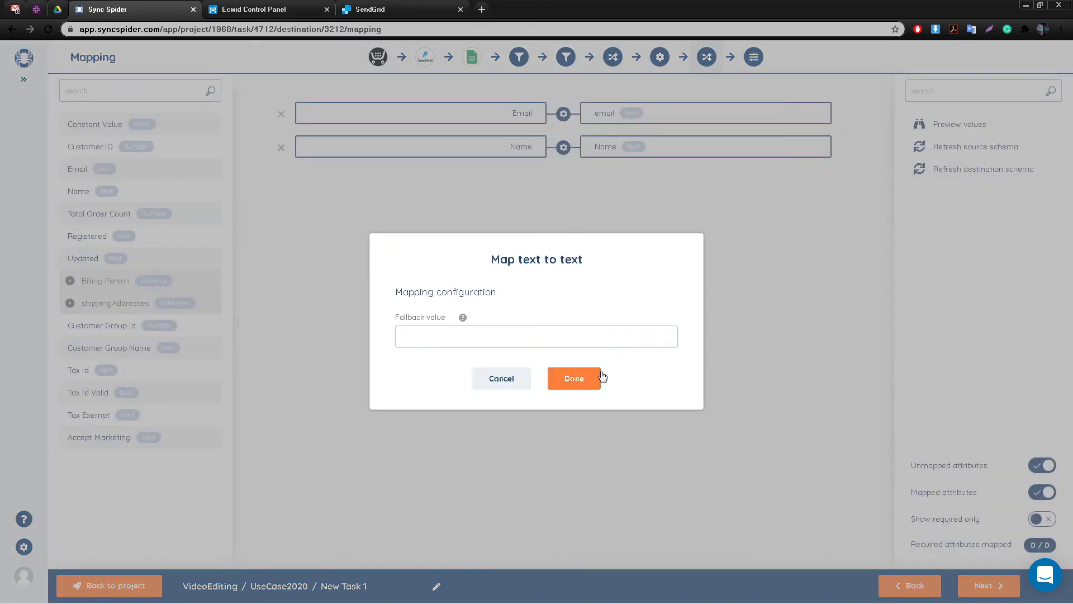
pyautogui.click(595, 378)
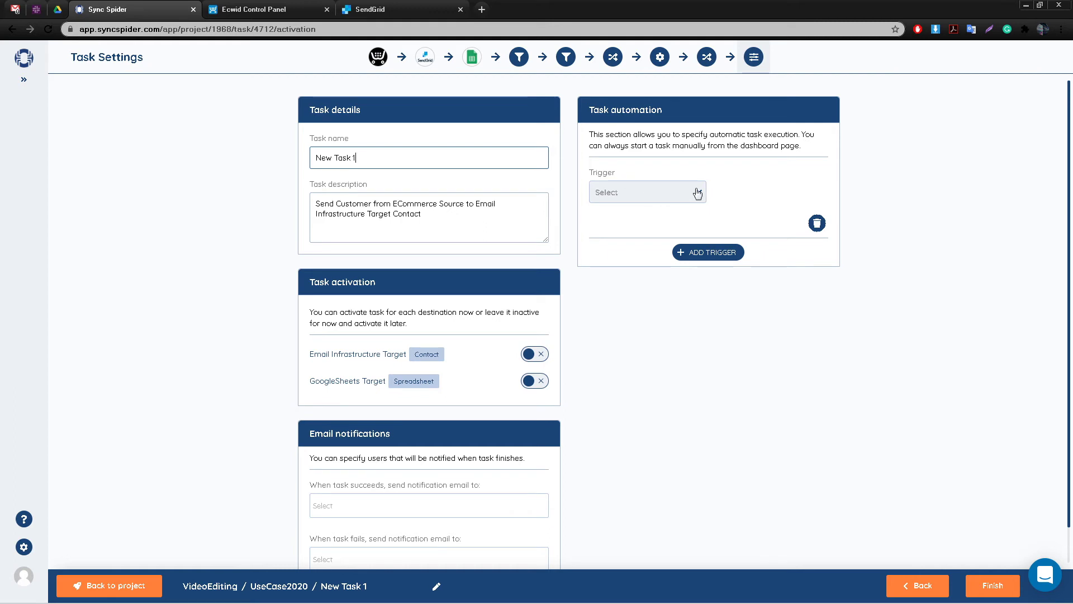
# Step: Set the task's automation trigger to On event with Task succeeded event, and open the selection of the triggering task
pyautogui.click(664, 198)
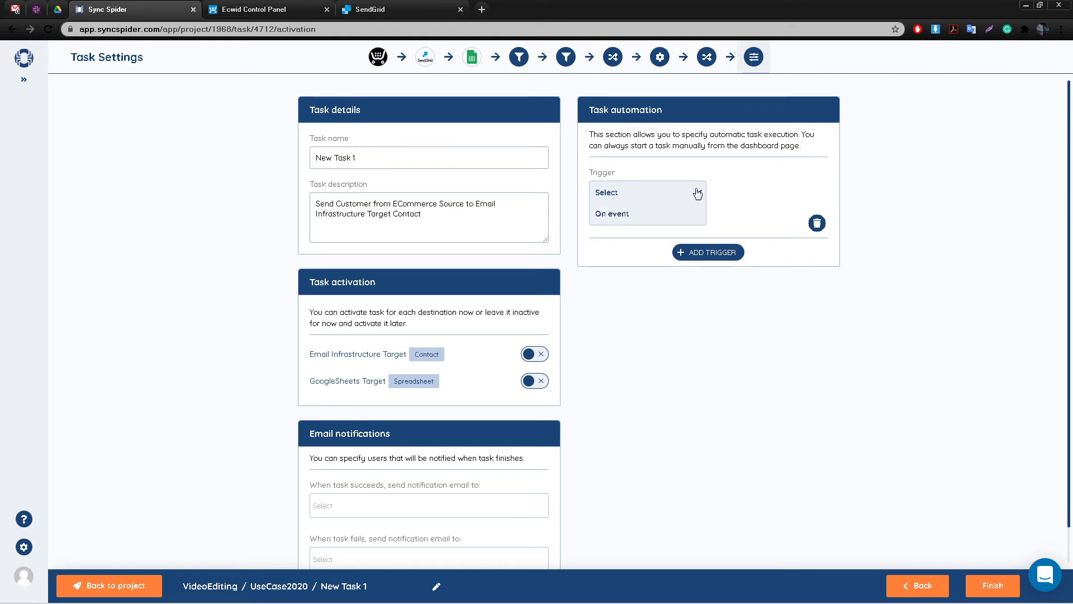
pyautogui.click(622, 220)
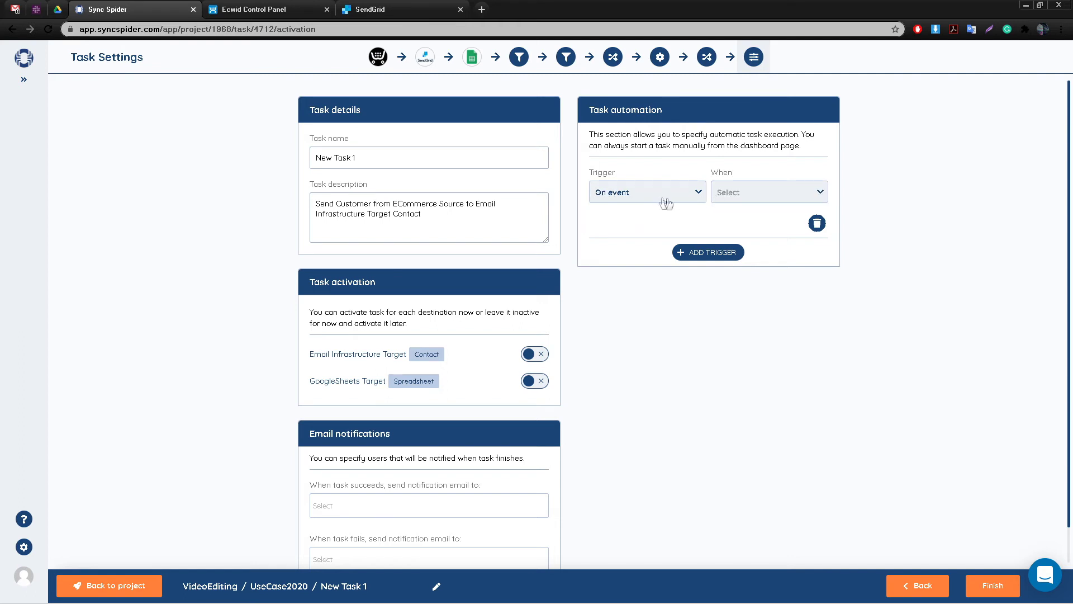
pyautogui.click(732, 199)
pyautogui.click(749, 220)
pyautogui.click(725, 245)
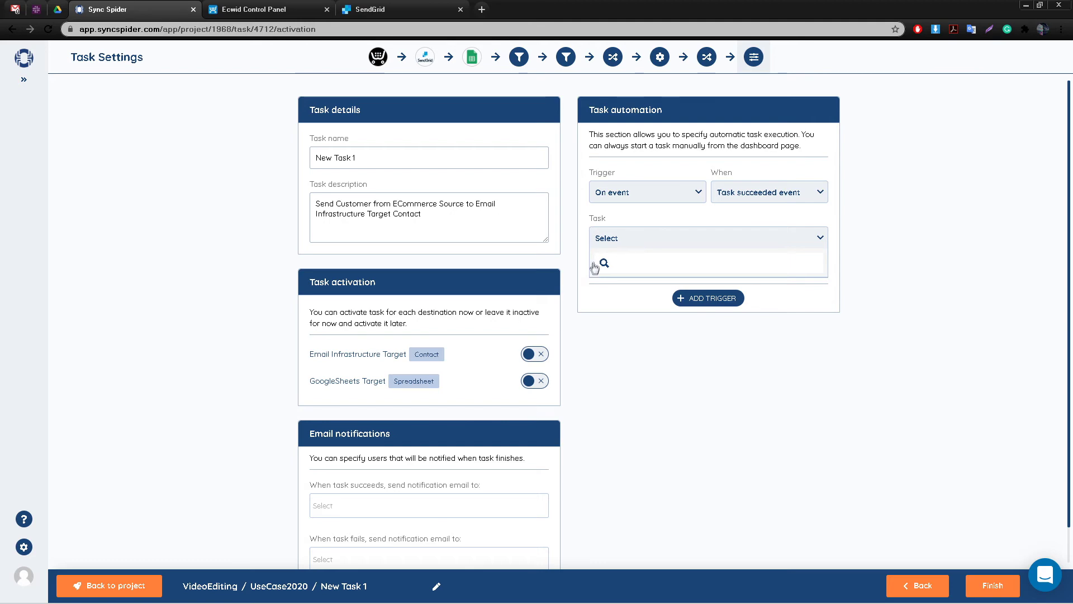
pyautogui.scroll(-1, 416, 394)
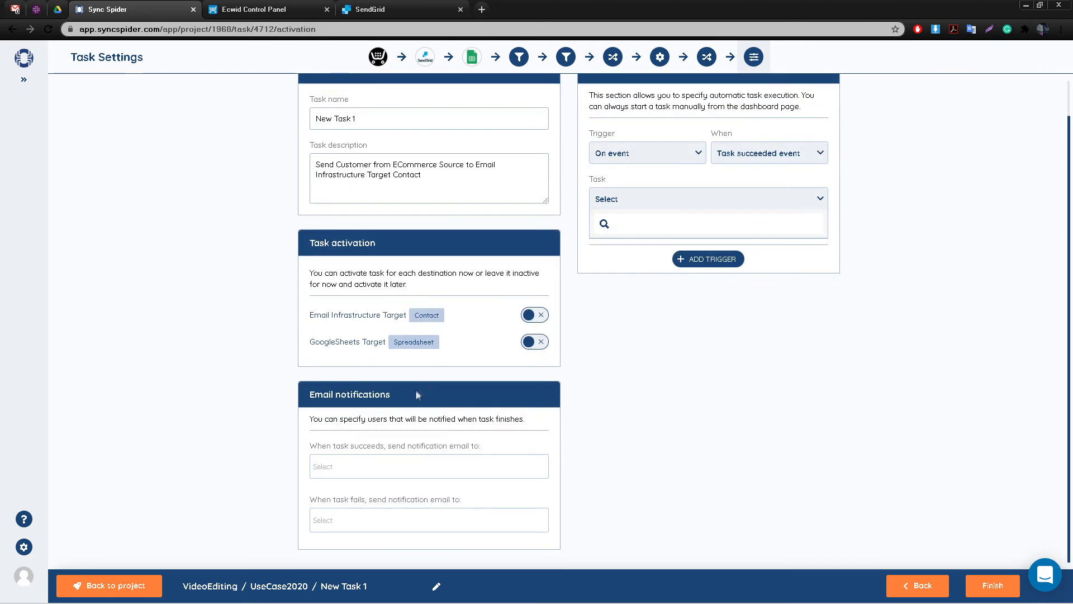
# Step: Check the selectable email notification recipients for task success and failure, leave both unset, and finish the task setup
pyautogui.scroll(1, 412, 412)
pyautogui.scroll(-1, 340, 414)
pyautogui.click(358, 459)
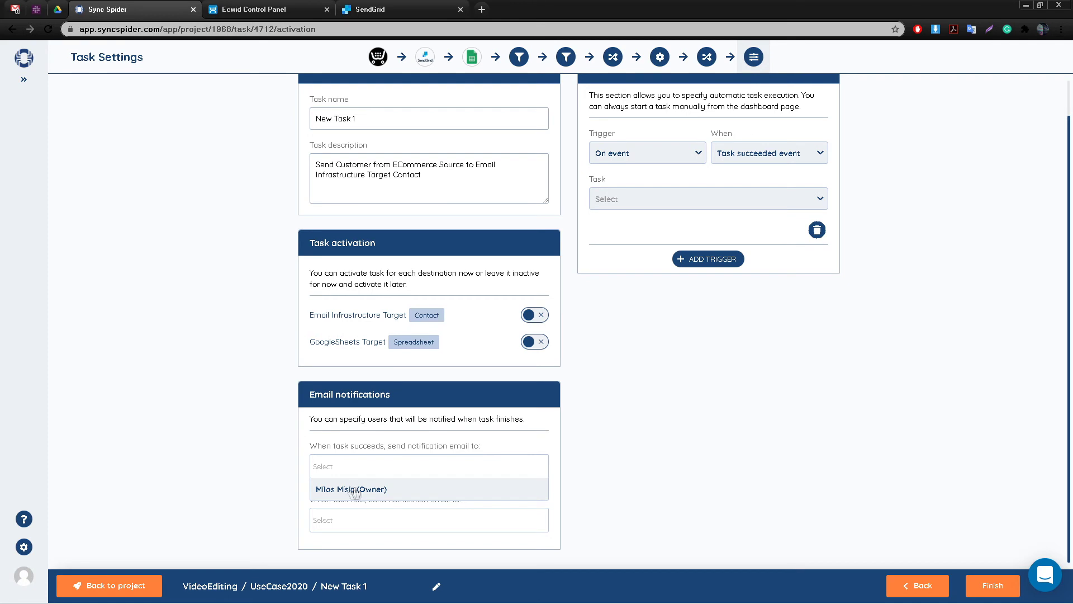
pyautogui.click(625, 484)
pyautogui.click(374, 511)
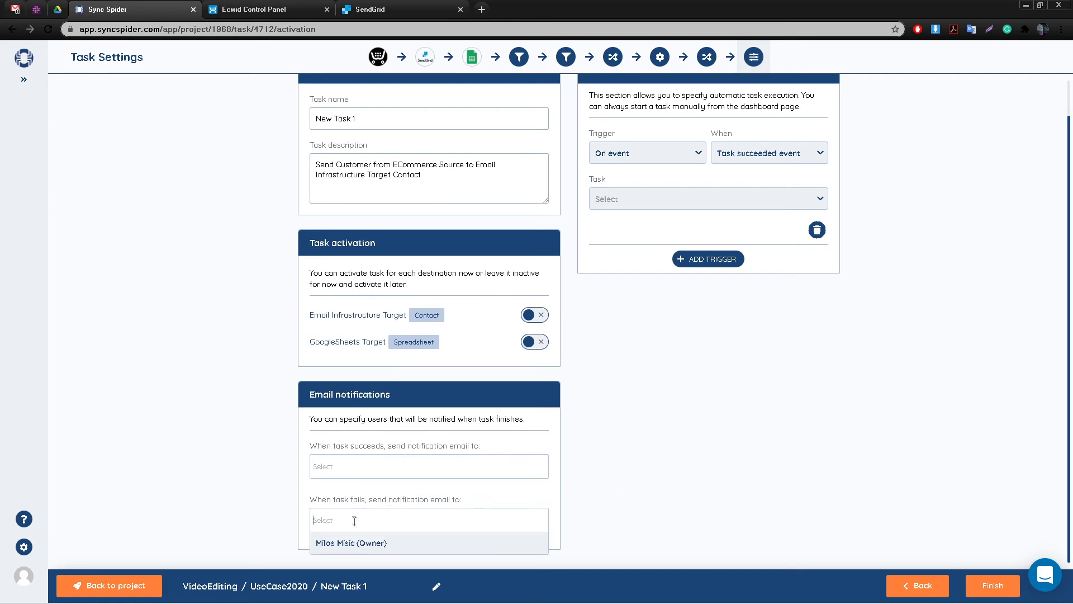
pyautogui.click(676, 474)
pyautogui.click(991, 585)
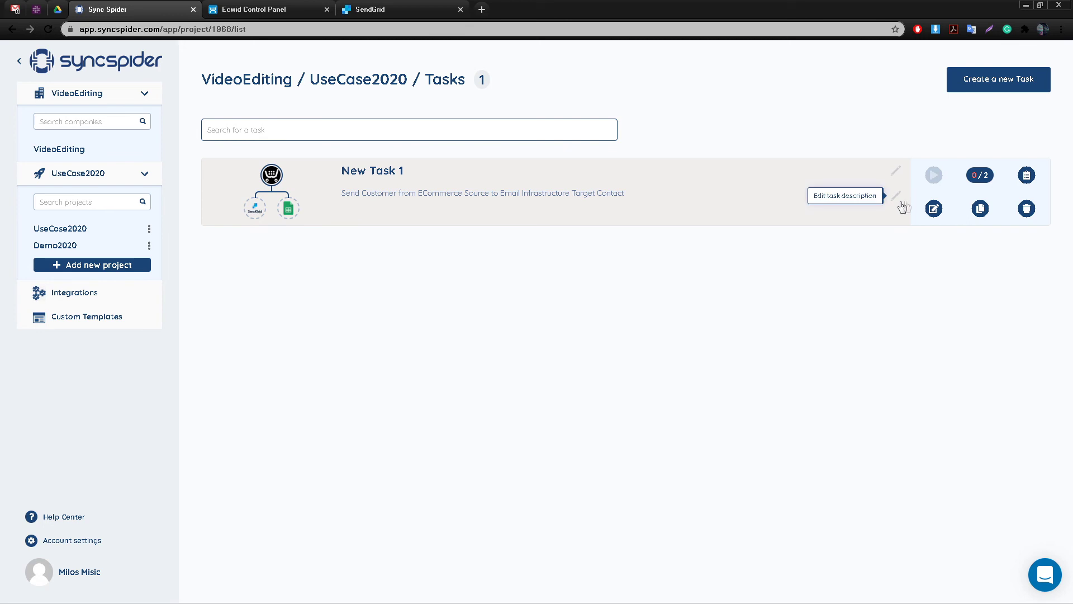
# Step: Activate both the Email Infrastructure and GoogleSheets targets of New Task 1 at once, and run the task
pyautogui.click(1026, 174)
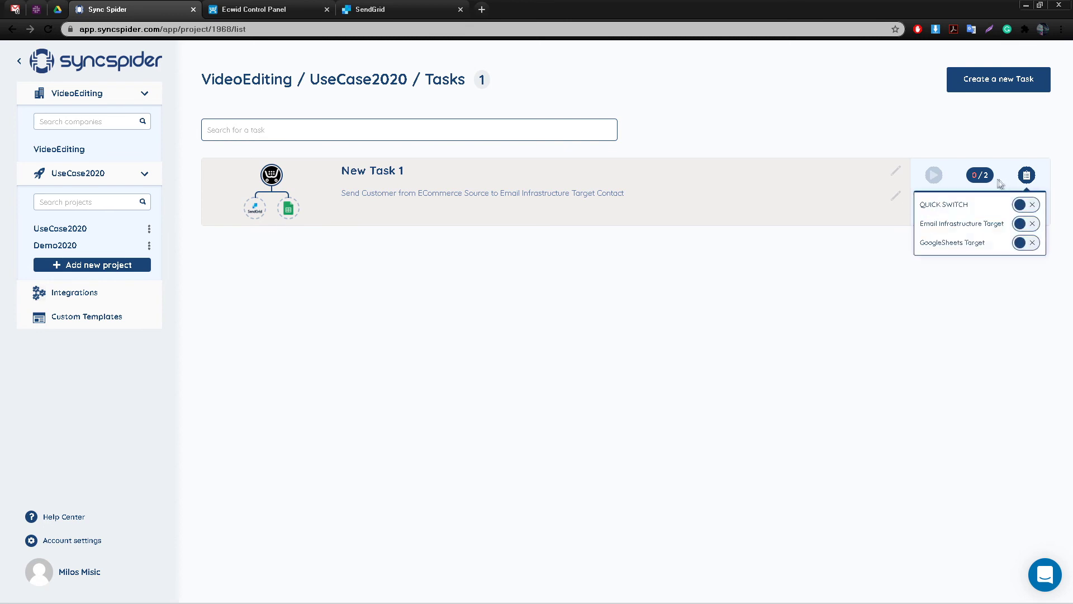
pyautogui.click(1022, 210)
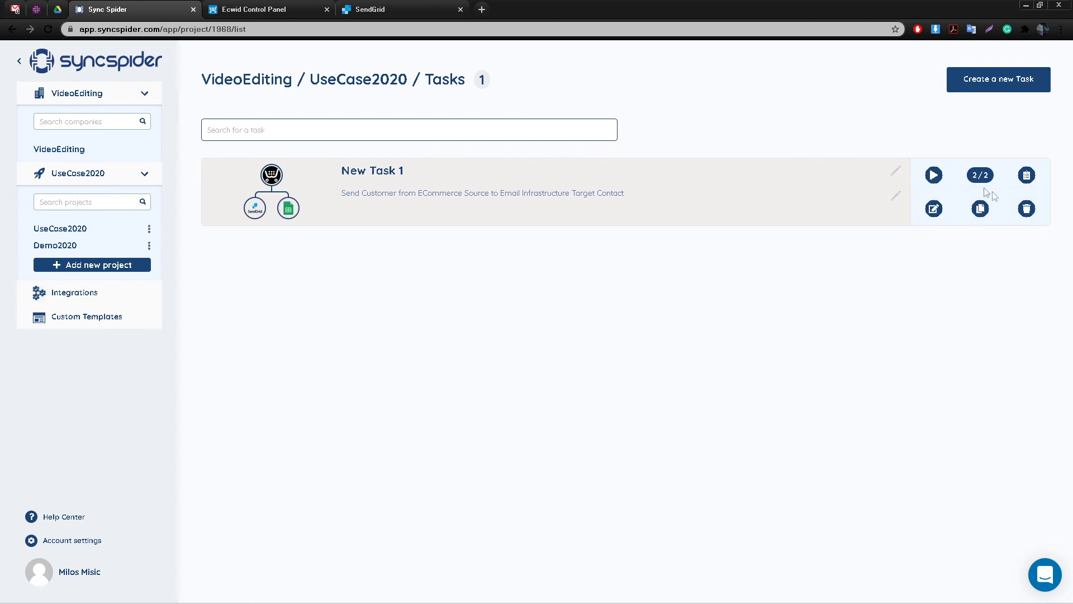
pyautogui.click(933, 176)
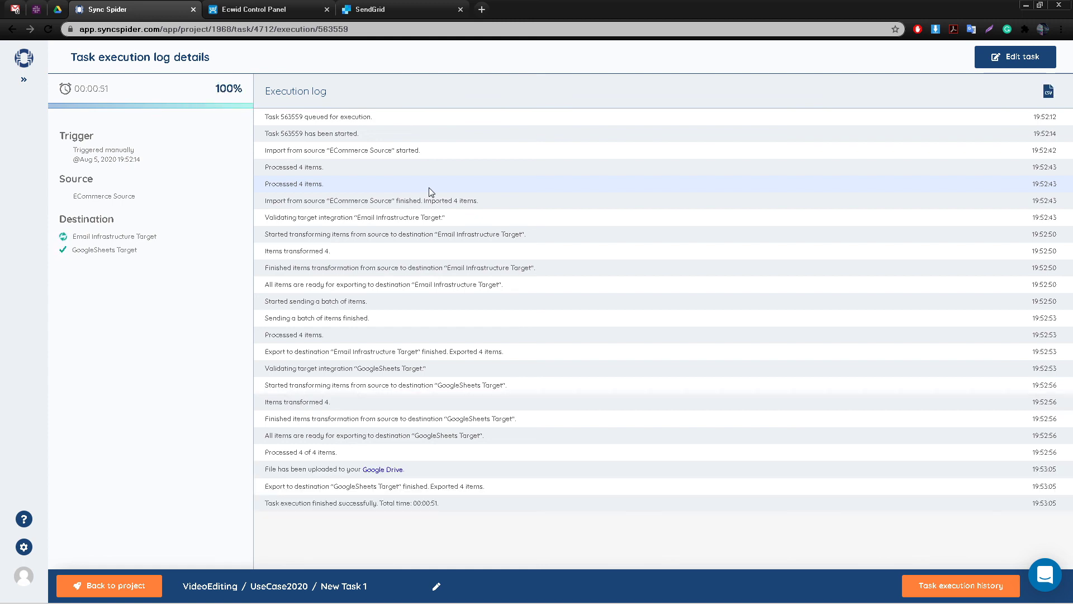
# Step: Switch to SendGrid and open the All Contacts list in the marketing contacts to check the exported customers
pyautogui.click(372, 17)
pyautogui.click(58, 223)
pyautogui.click(64, 225)
pyautogui.click(62, 226)
pyautogui.click(33, 276)
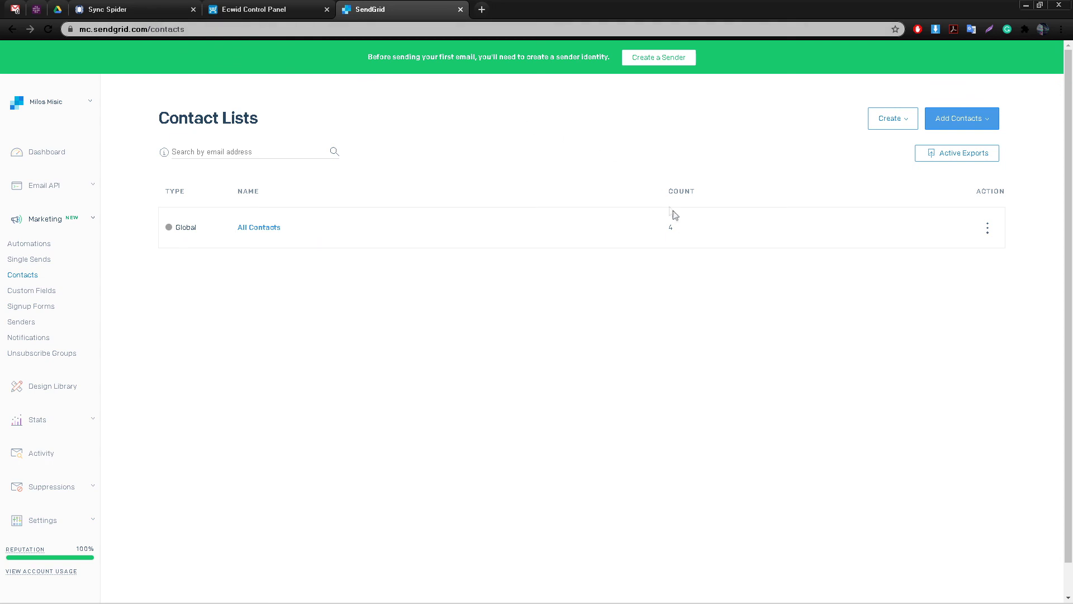
pyautogui.moveTo(674, 229)
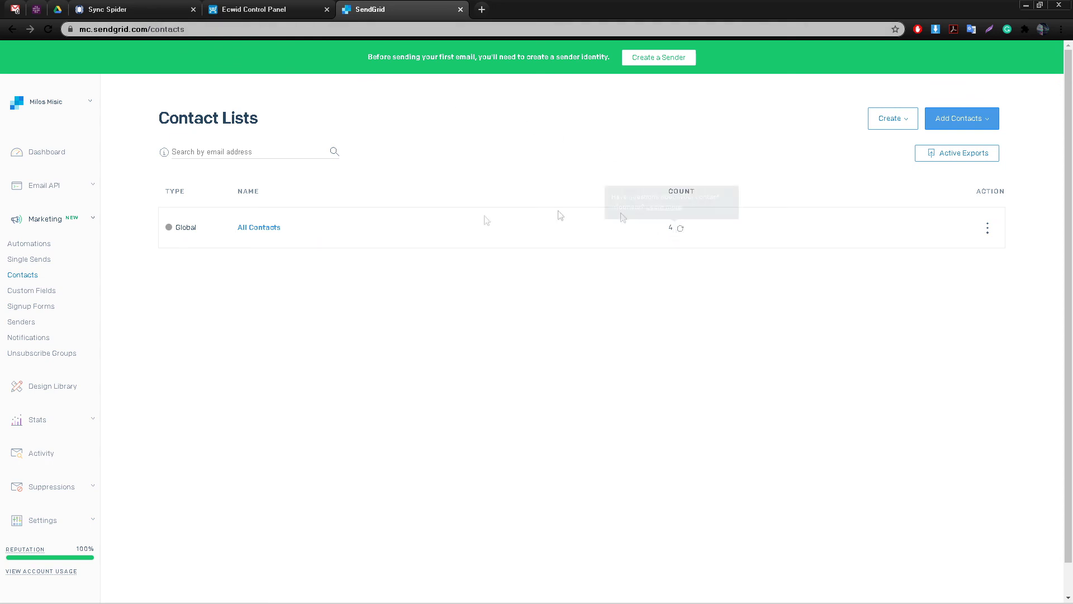
pyautogui.click(264, 229)
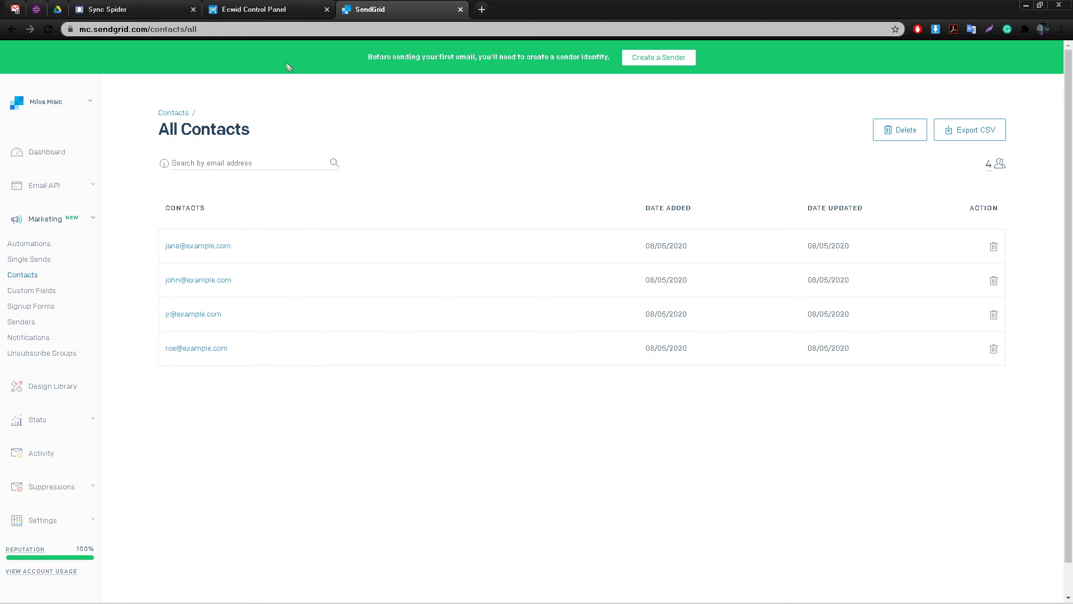
# Step: Open the exported ContactsReceived2020 spreadsheet from Google Drive, check its email and Name columns, and return to SyncSpider
pyautogui.click(62, 9)
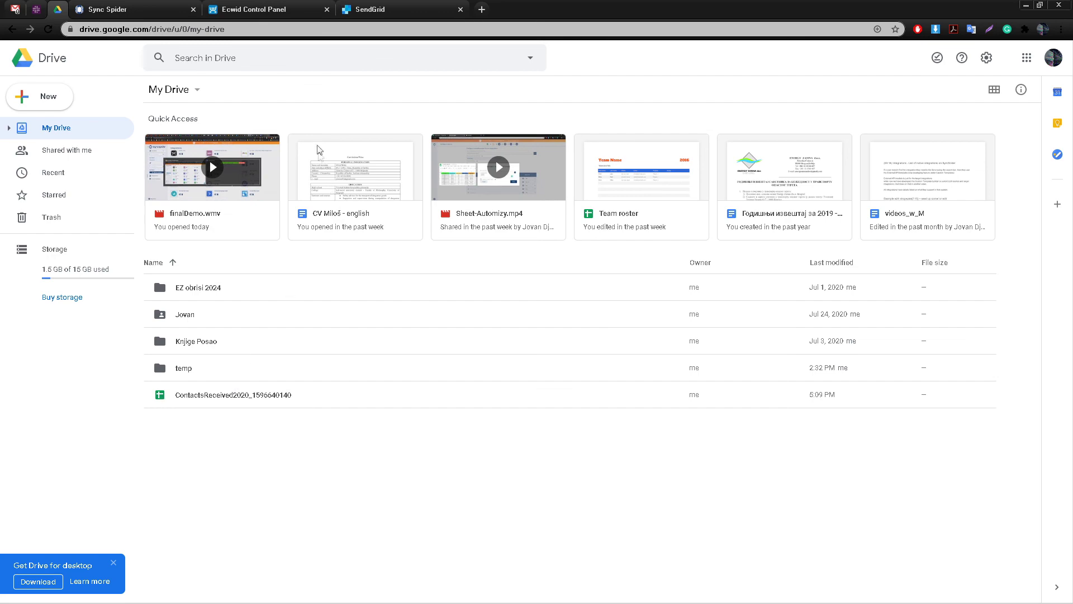
pyautogui.doubleClick(231, 395)
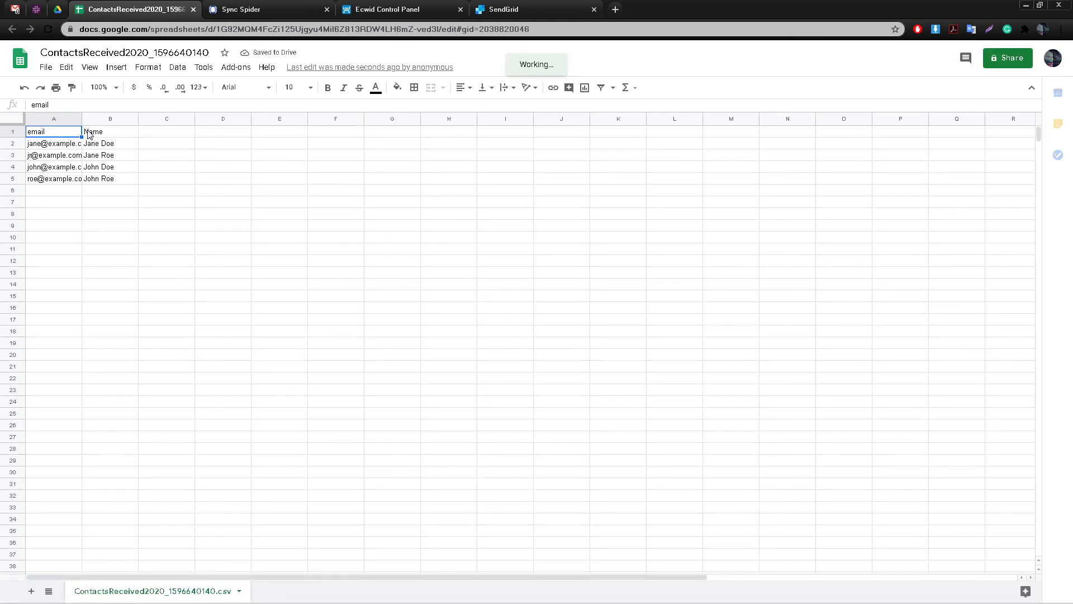
pyautogui.click(86, 133)
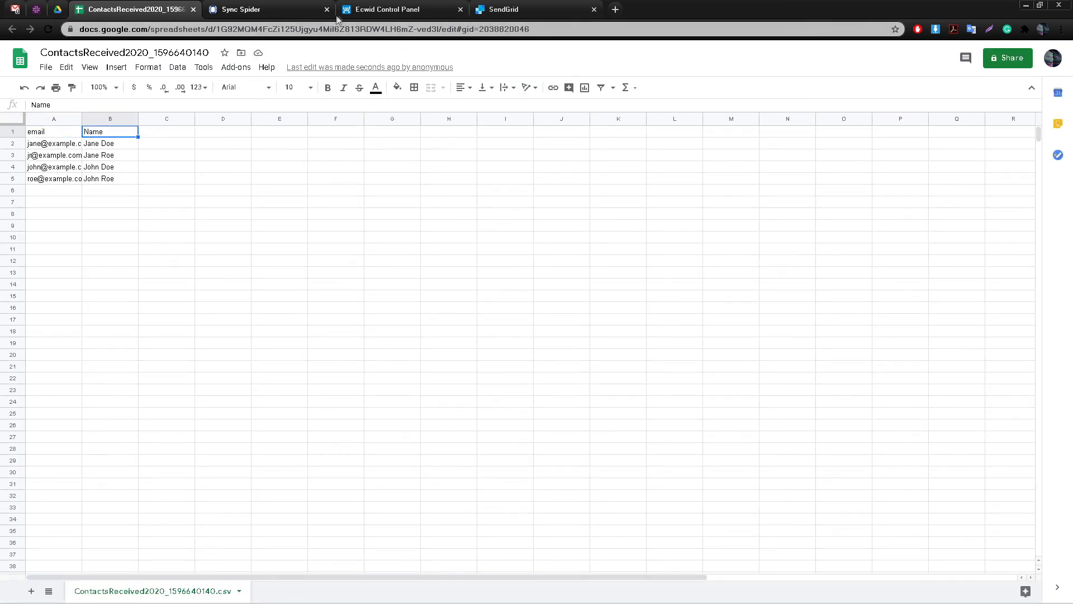
pyautogui.click(241, 10)
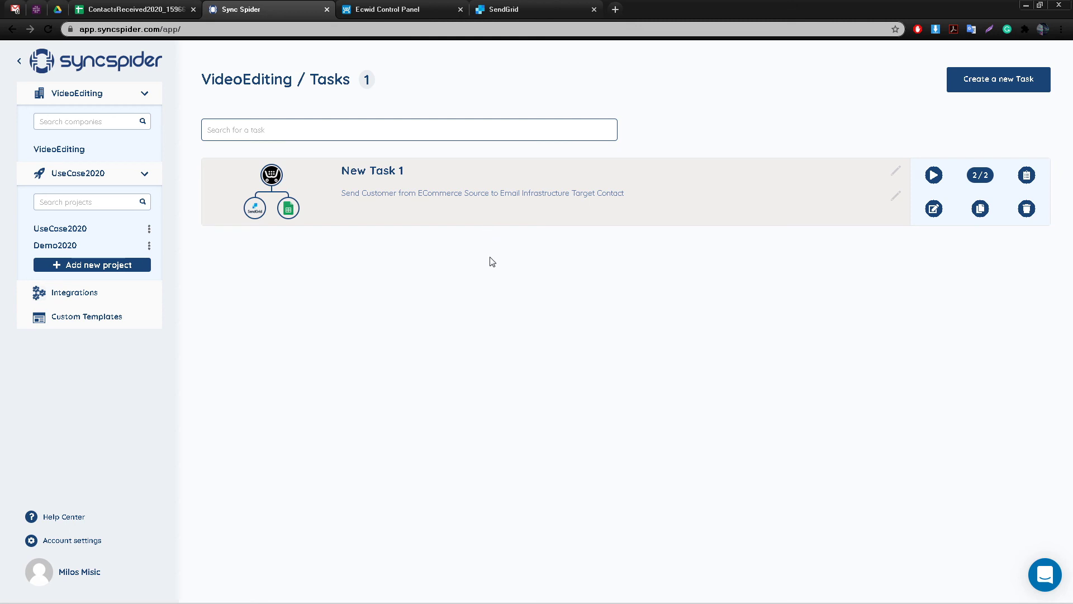